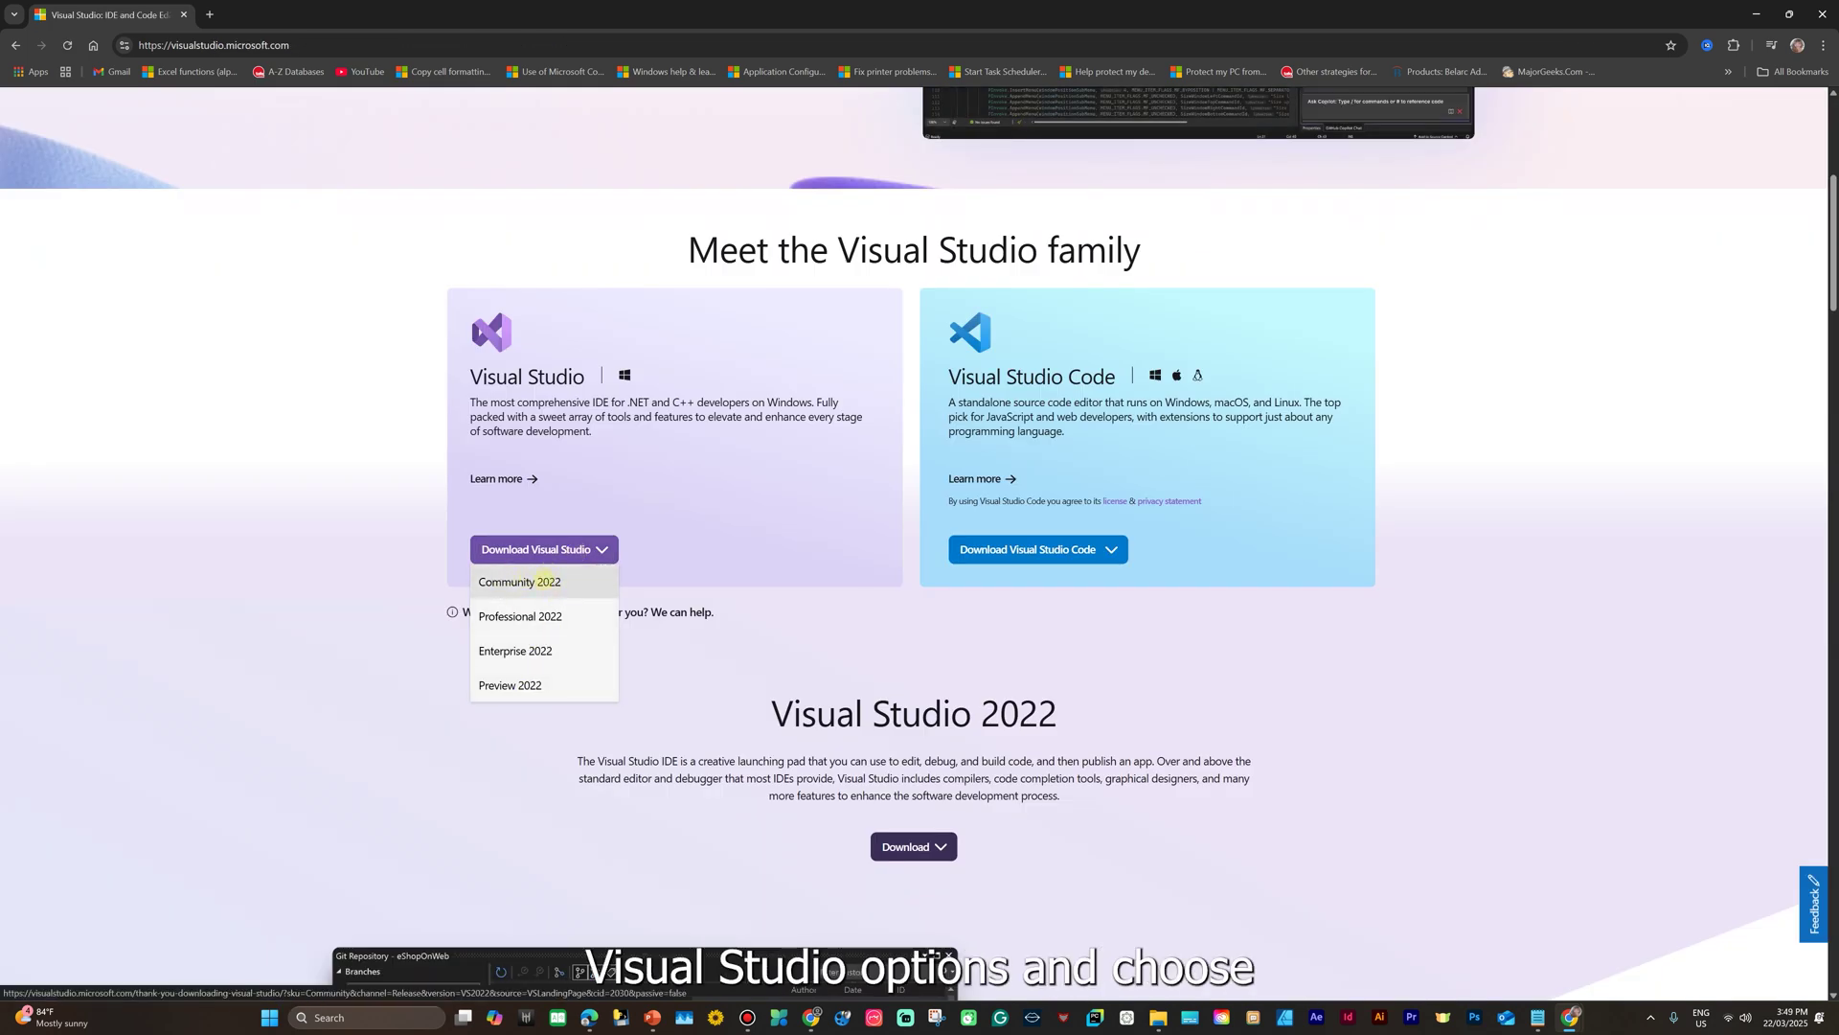
Download the Community 2022 edition of Visual Studio and open the account sign-in on the download page
left_click(543, 581)
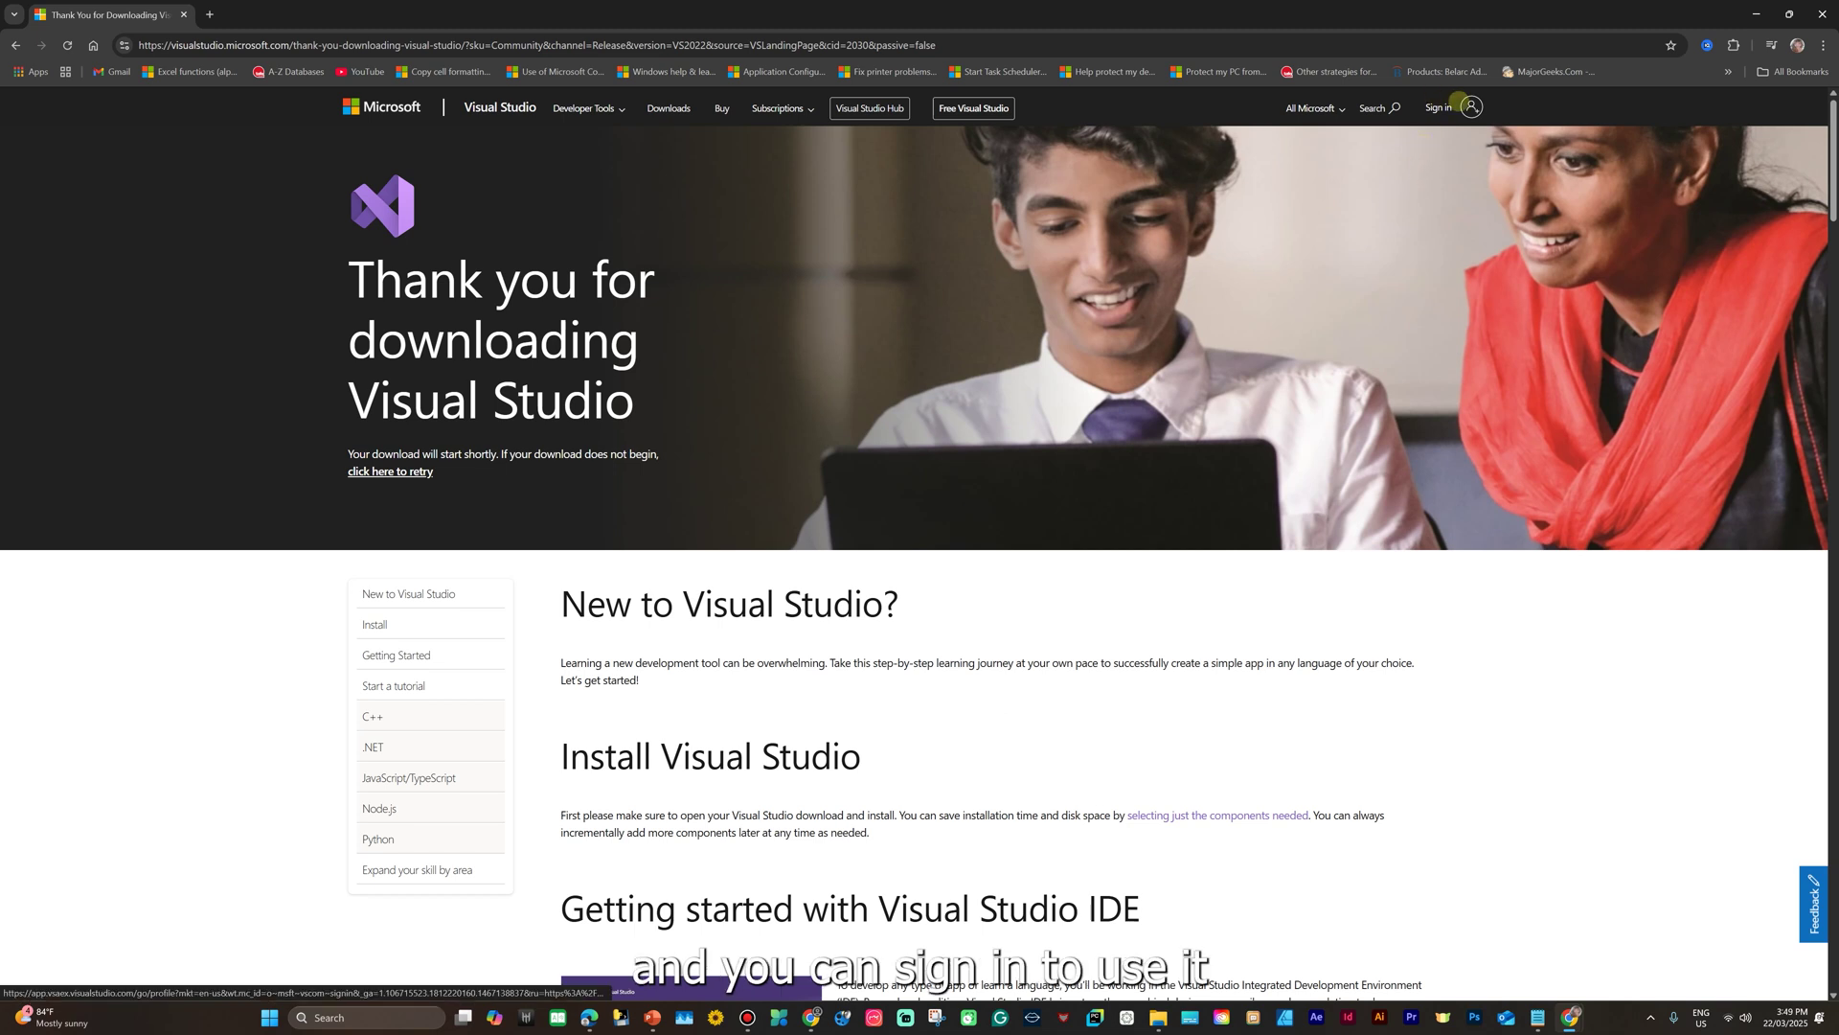
left_click(1471, 107)
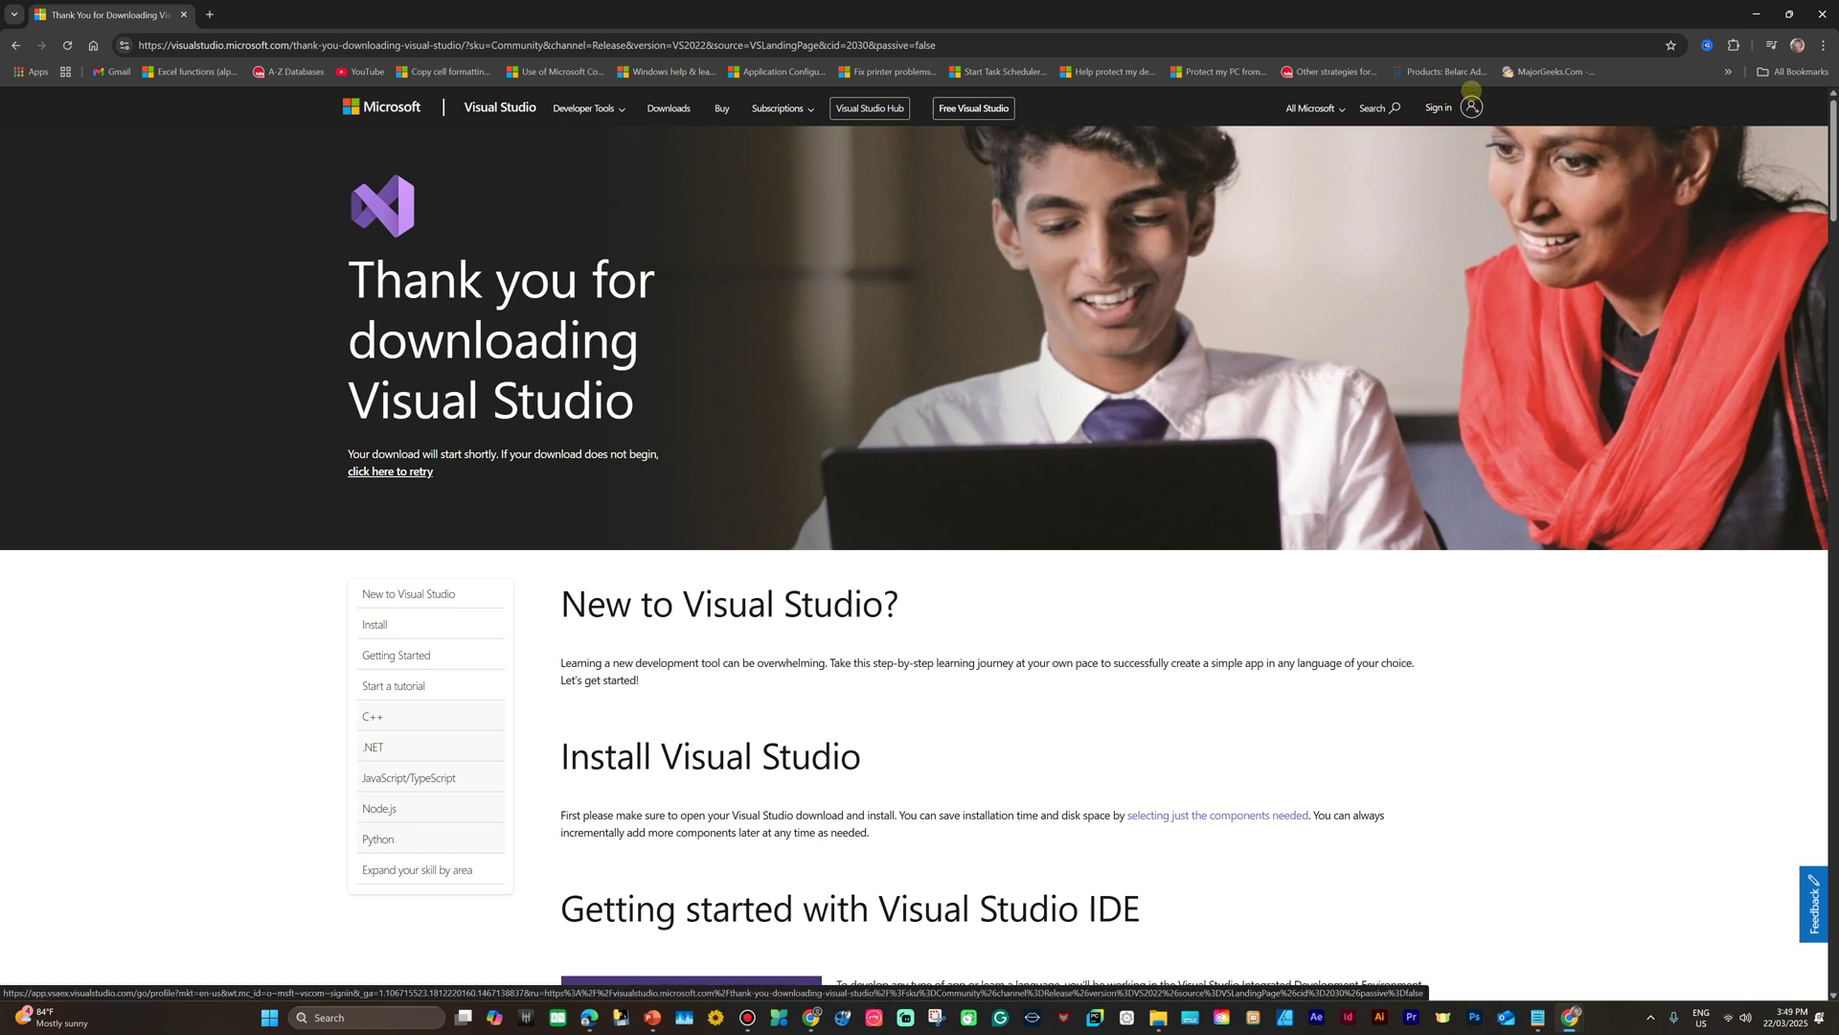
left_click(1470, 105)
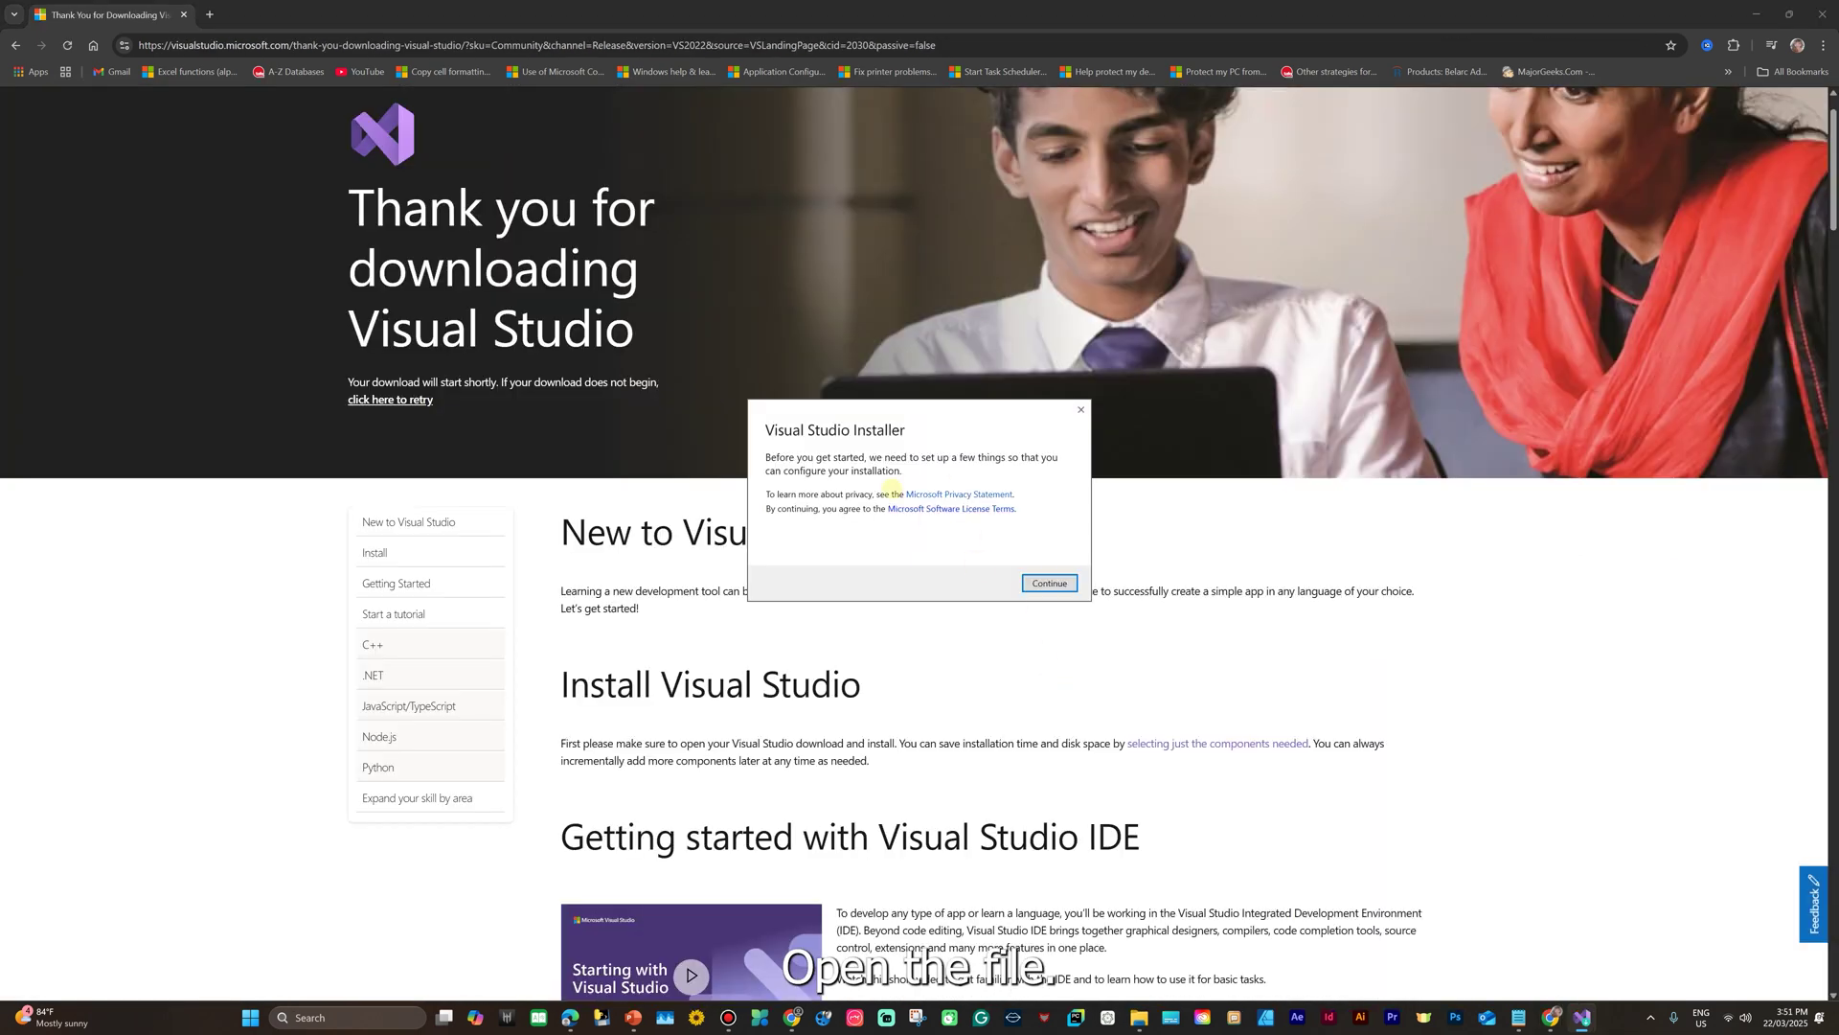
Continue into the Visual Studio Installer and select the ASP.NET and web development and .NET desktop development workloads
left_click(1042, 582)
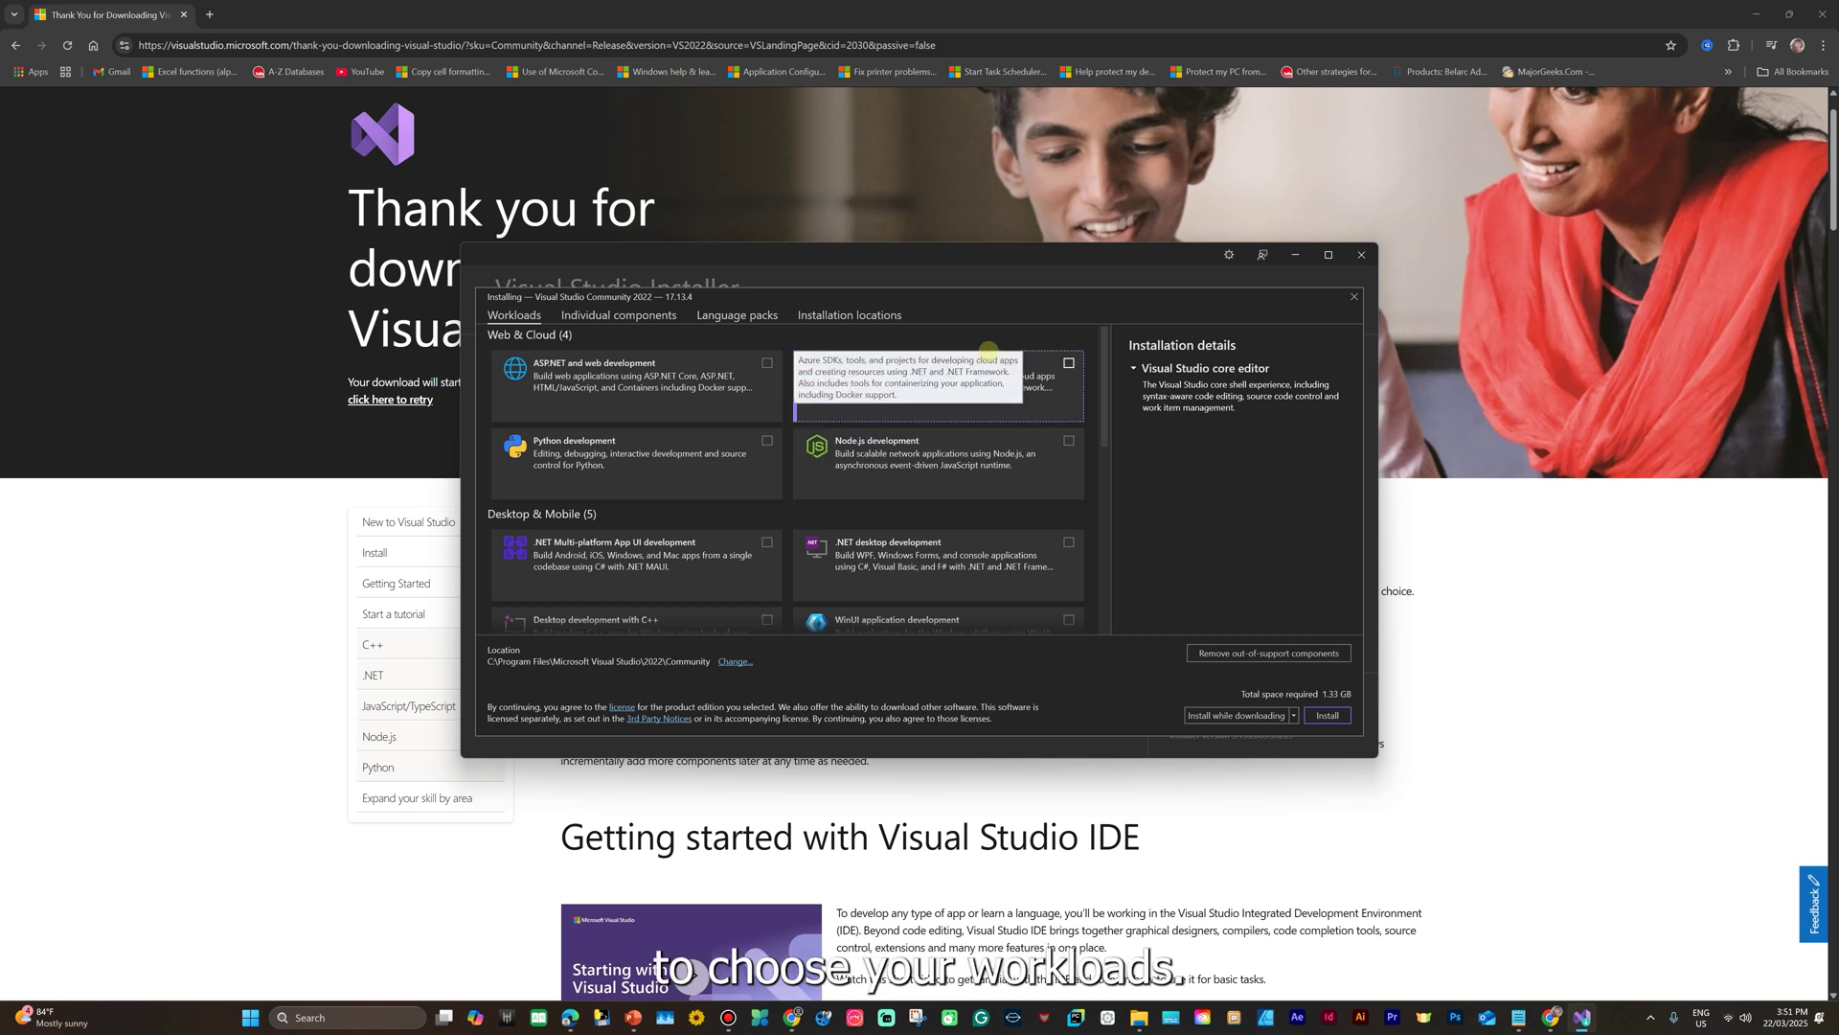
scroll(711, 392, "down", 3)
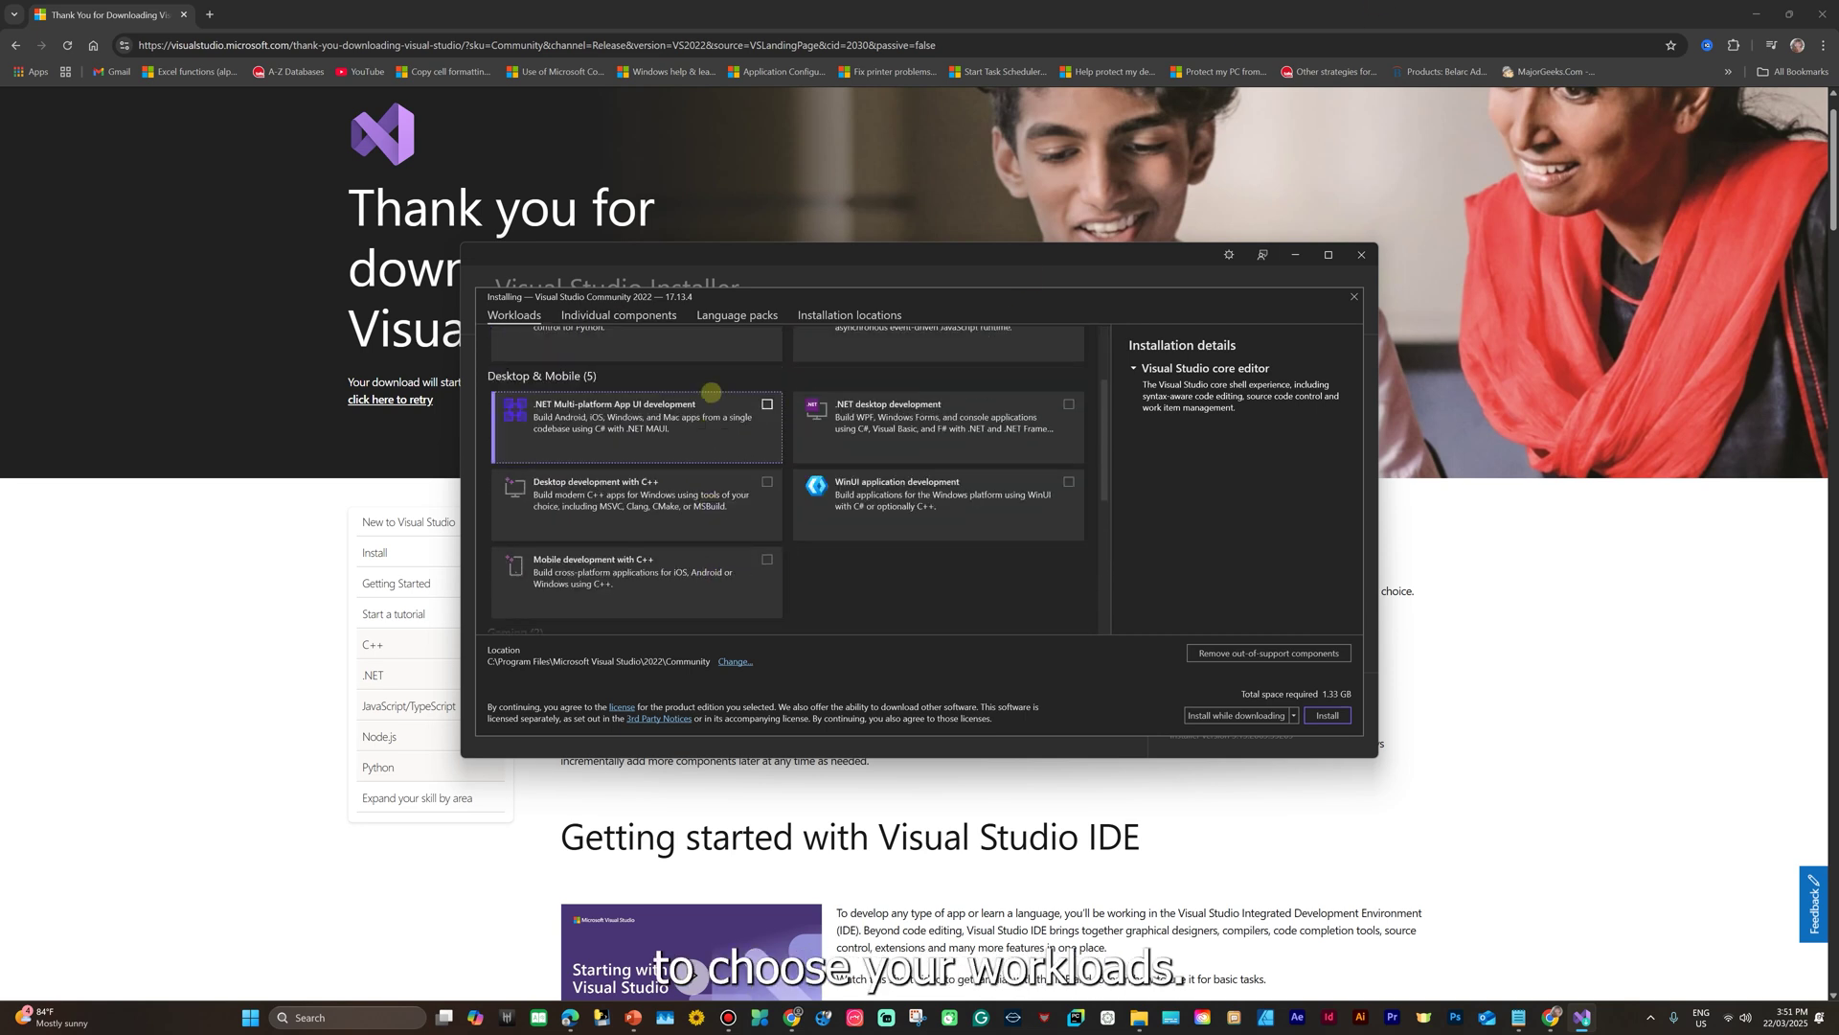
scroll(711, 392, "up", 3)
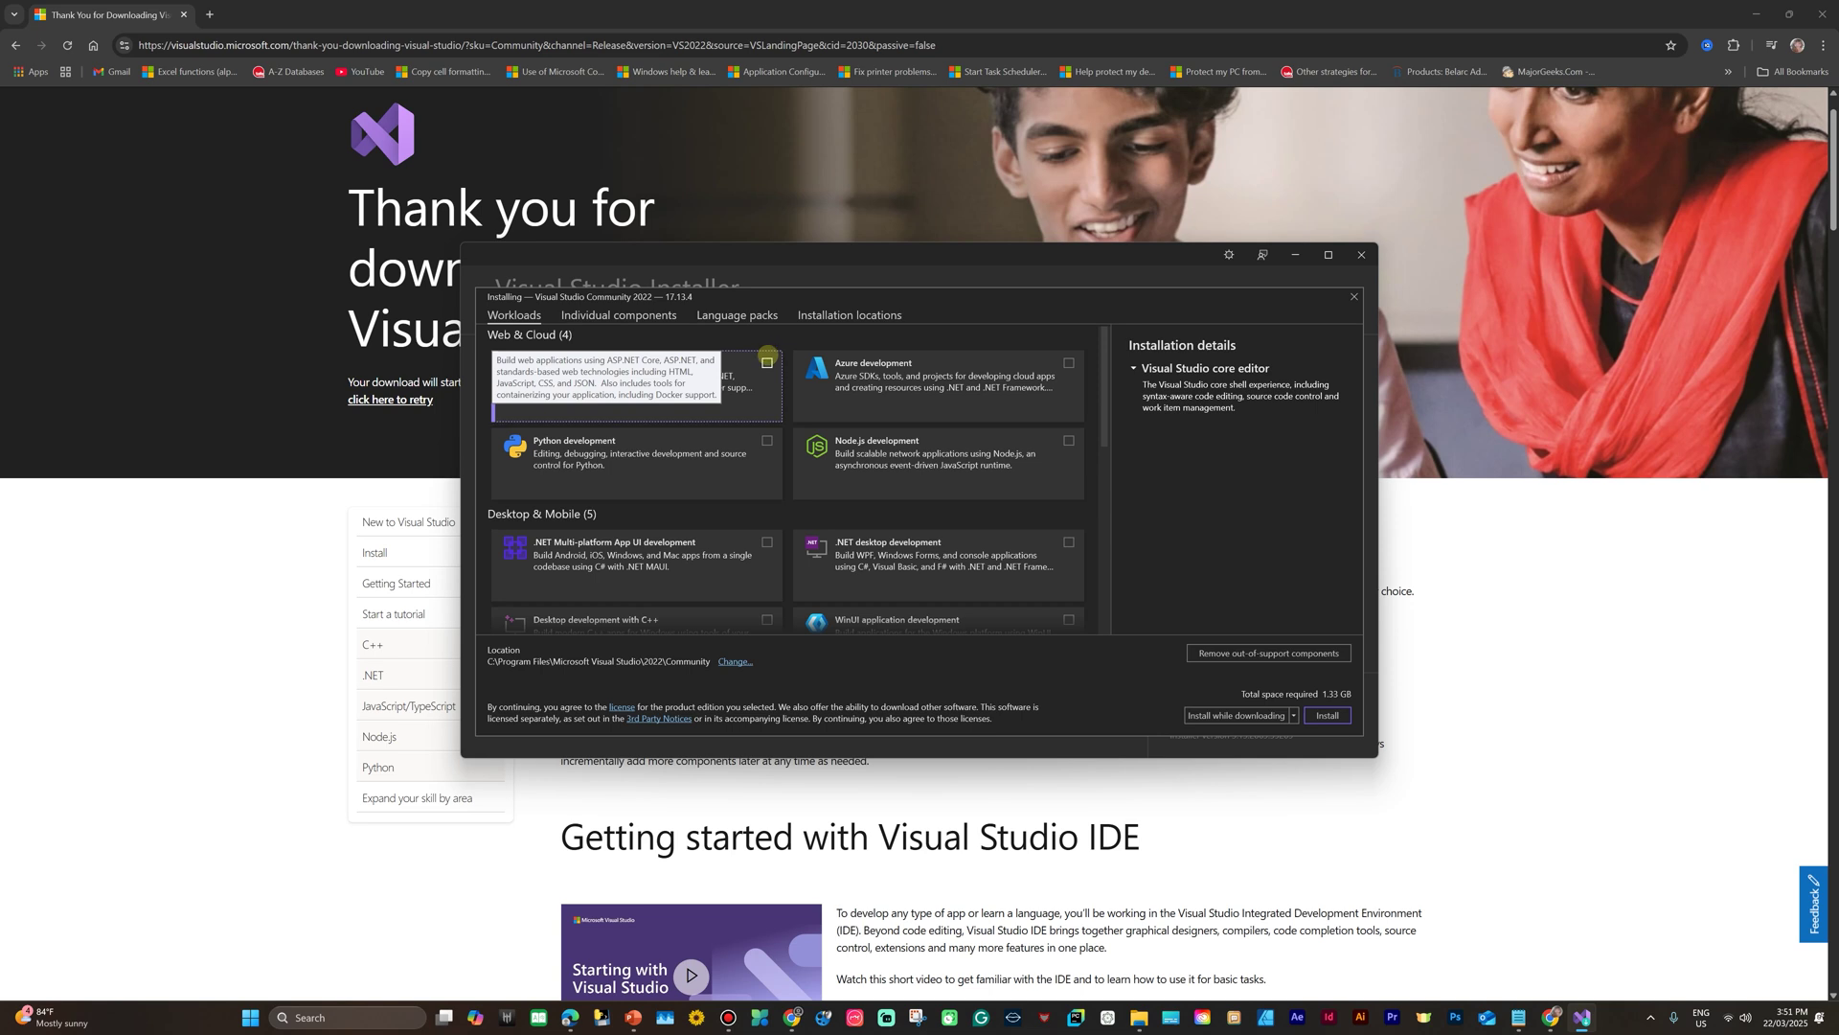
left_click(768, 362)
left_click(1065, 542)
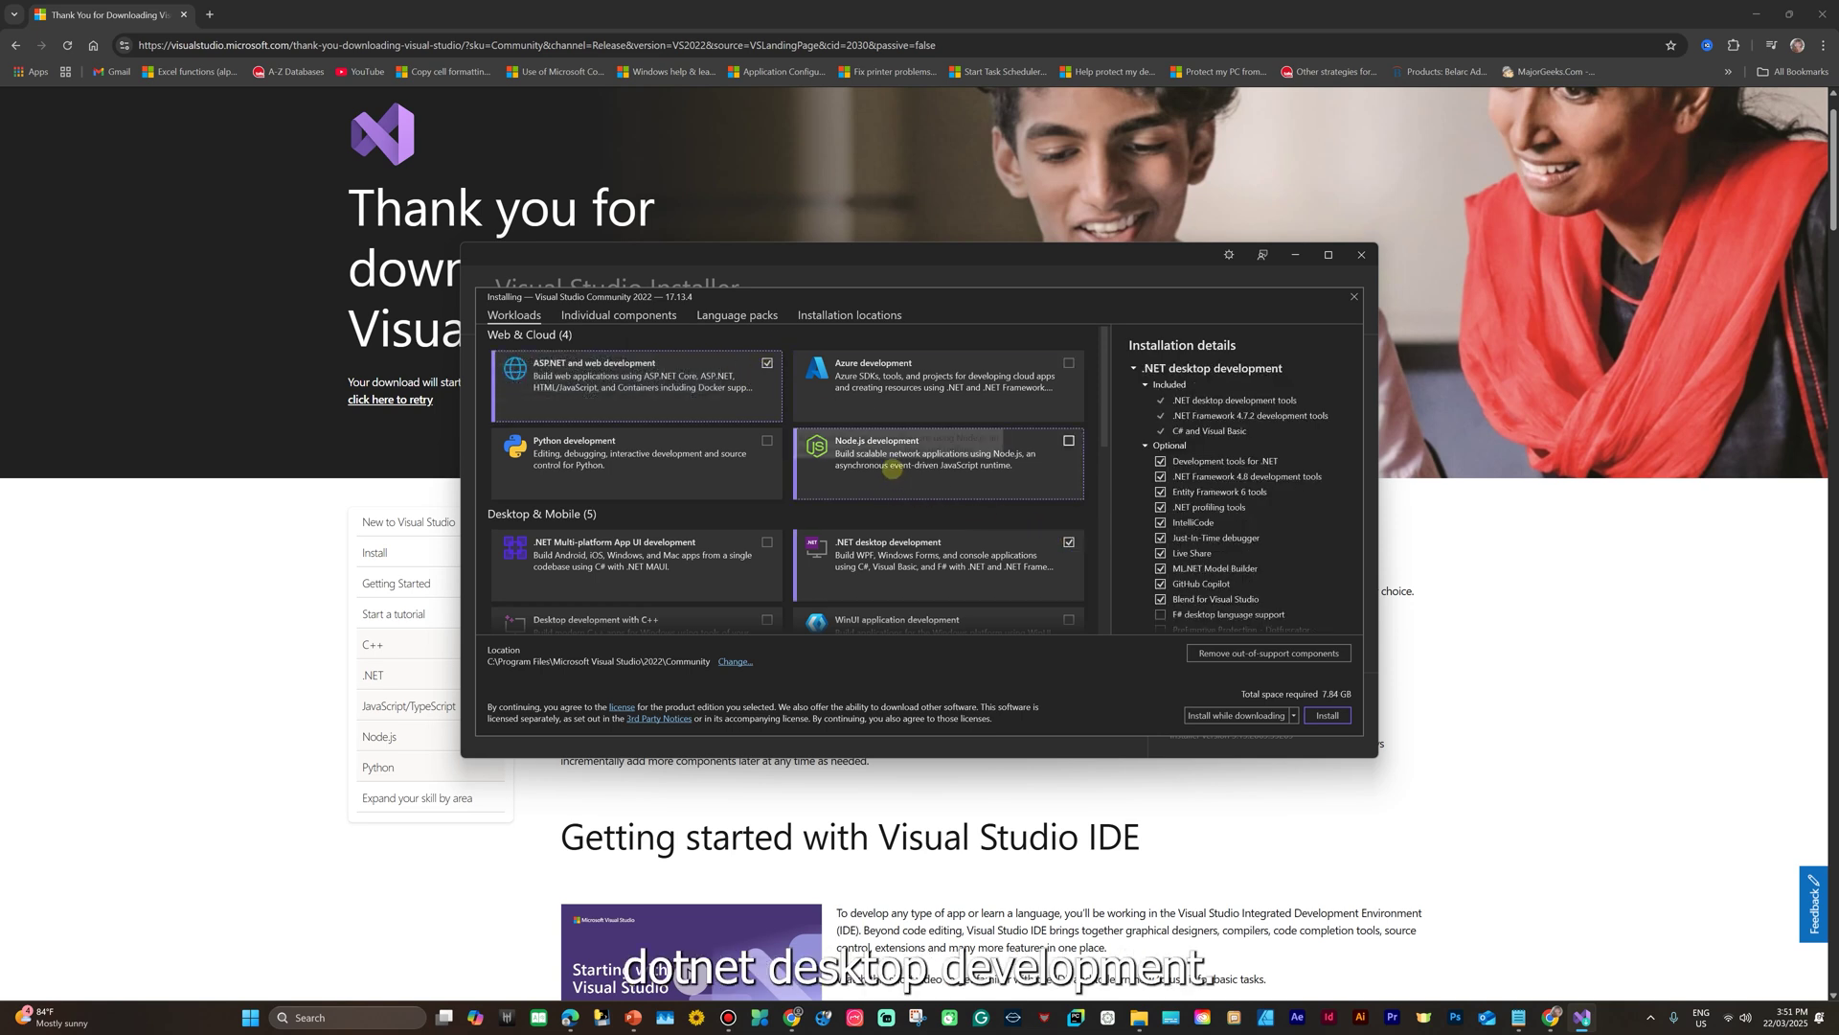
Add the Game development with Unity and Data storage and processing workloads to the installation
scroll(882, 470, "down", 3)
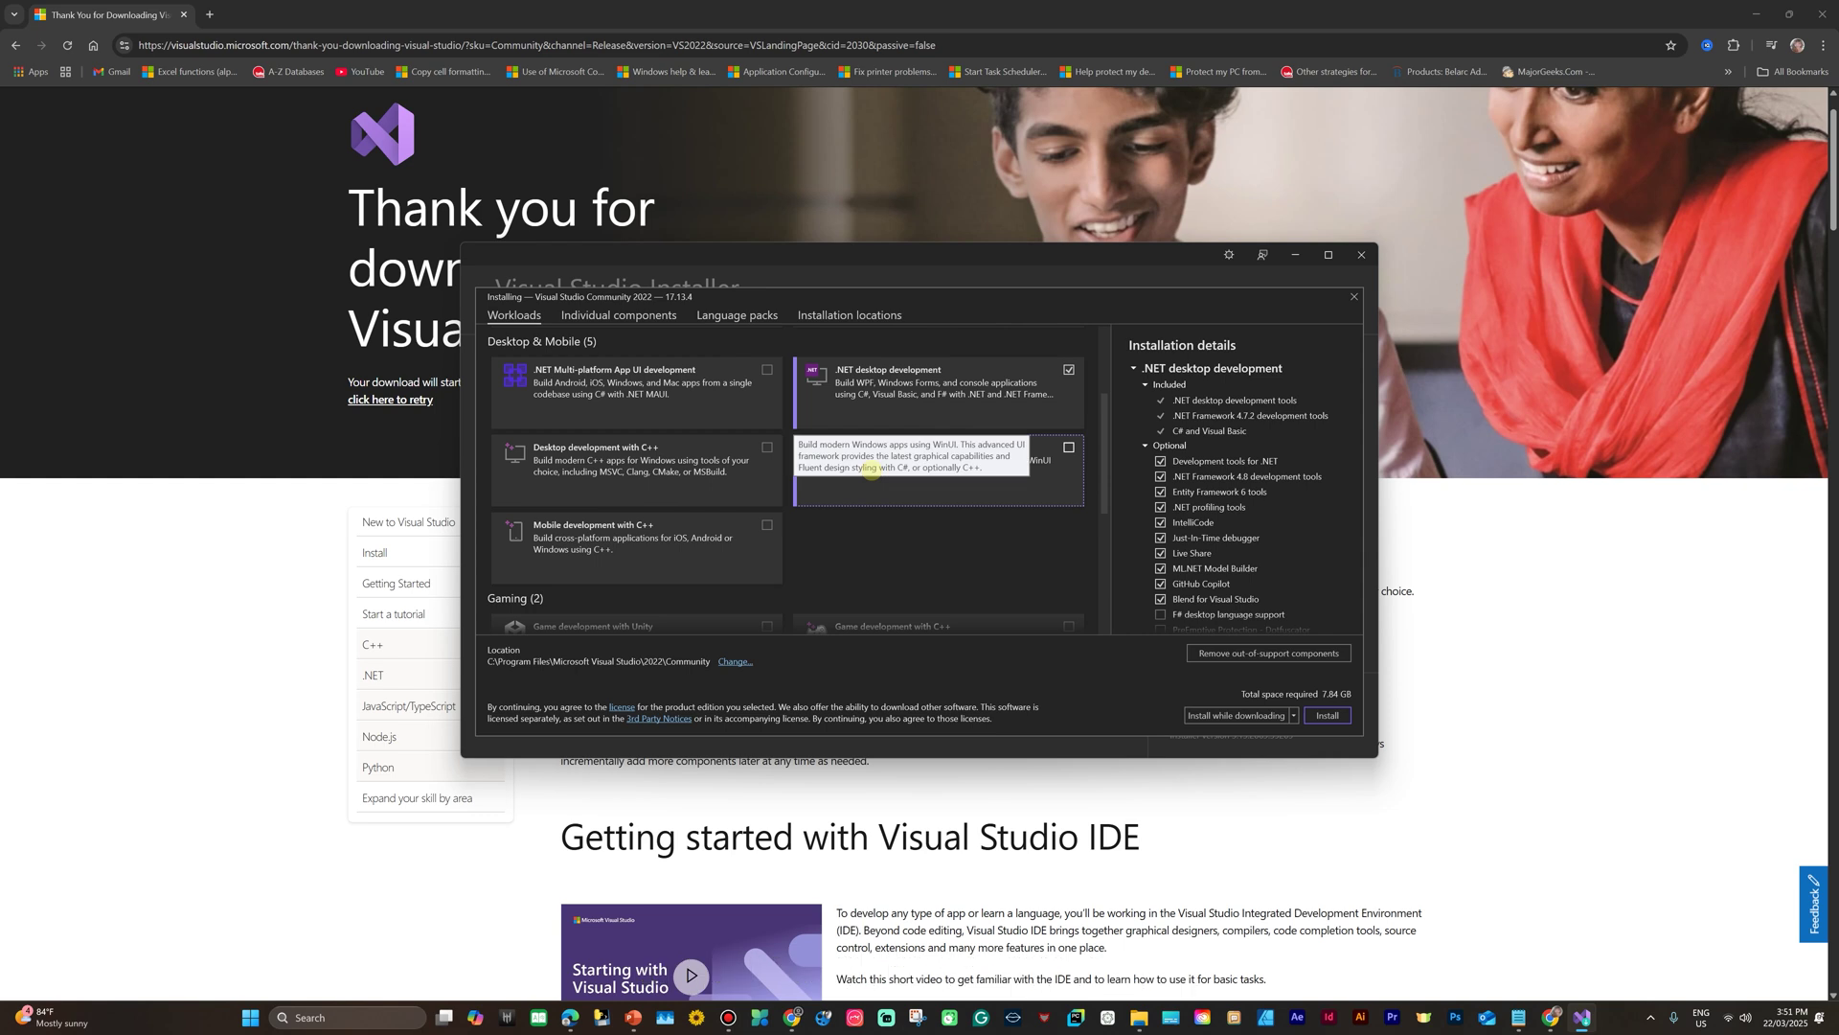
scroll(870, 468, "down", 3)
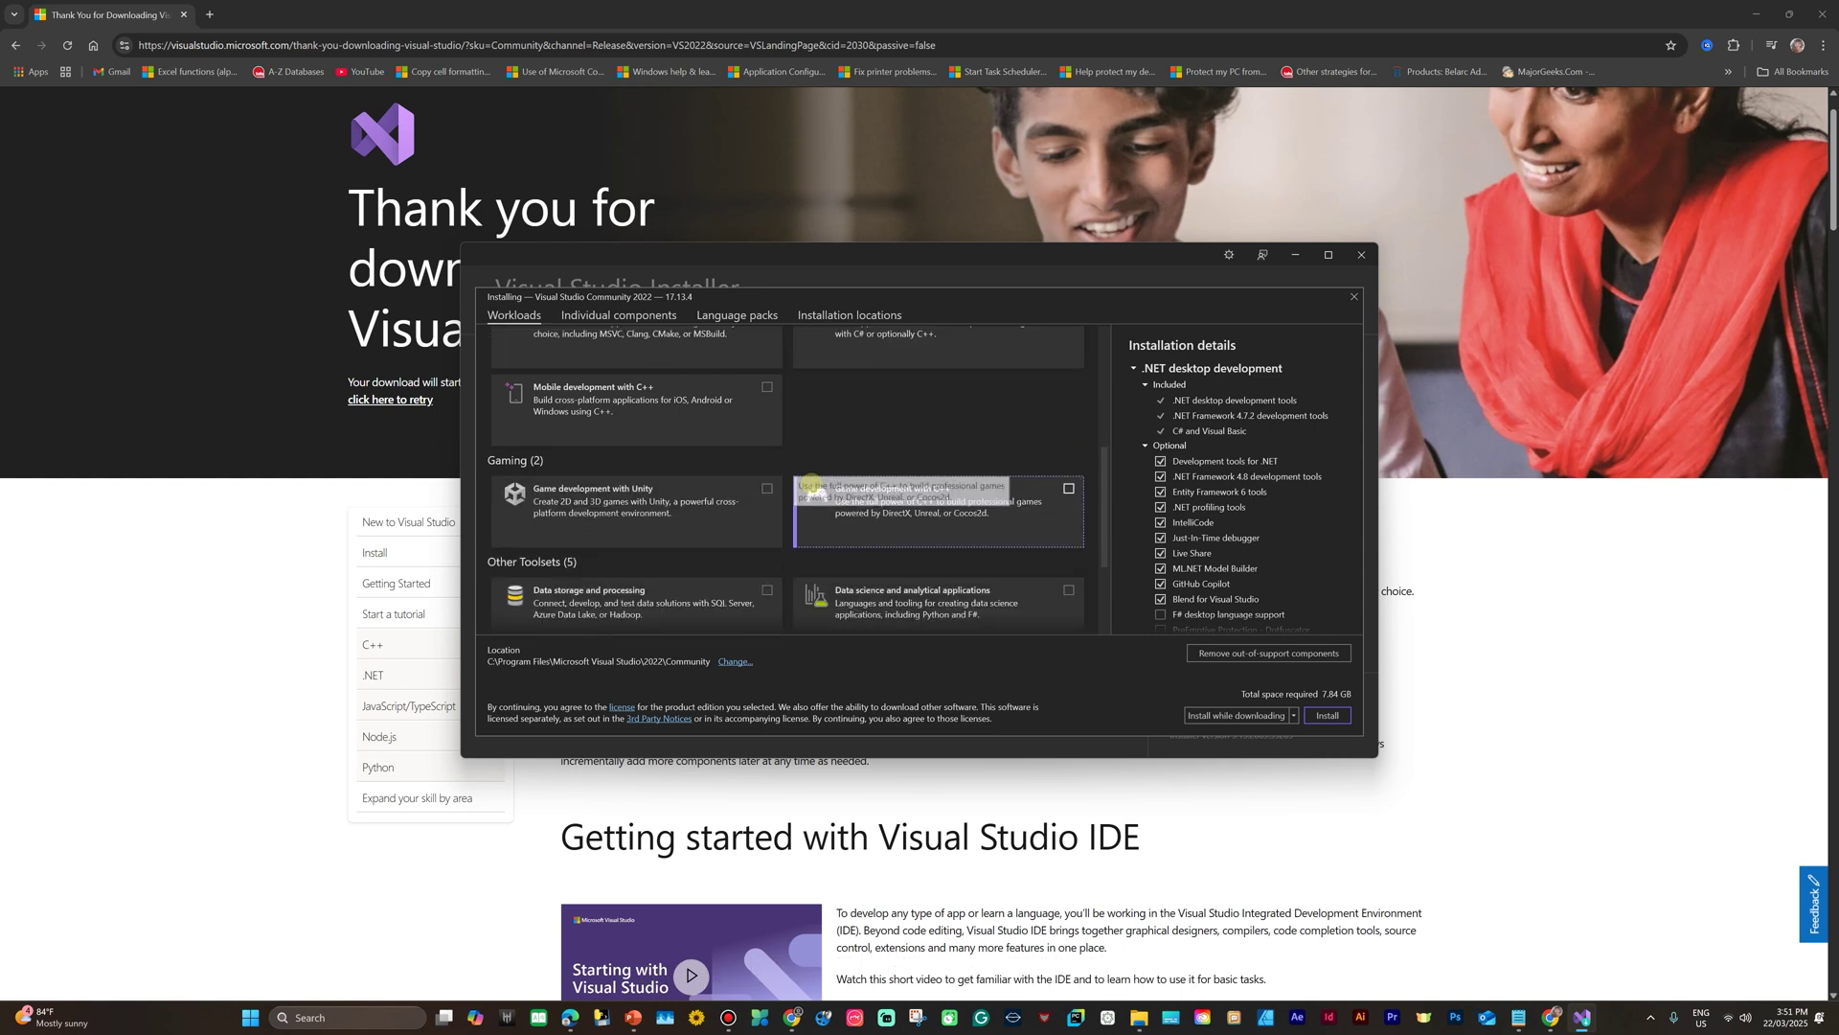
scroll(813, 486, "down", 1)
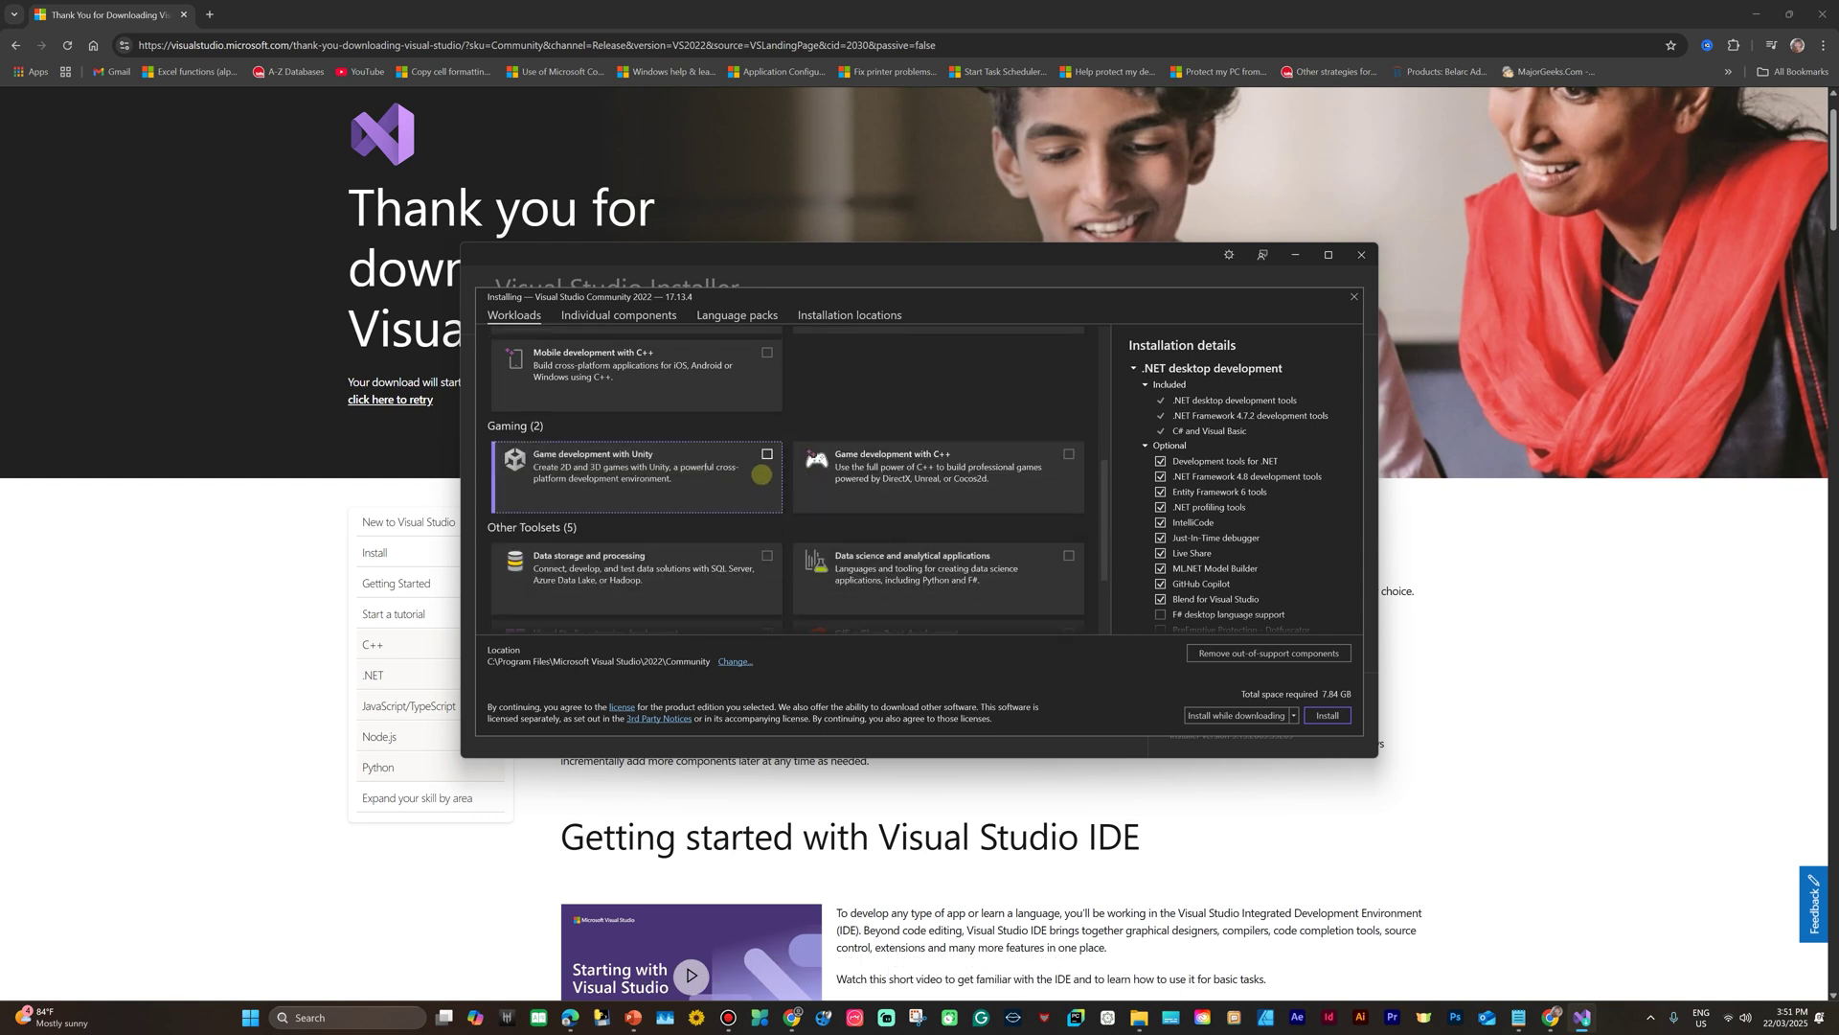
left_click(767, 454)
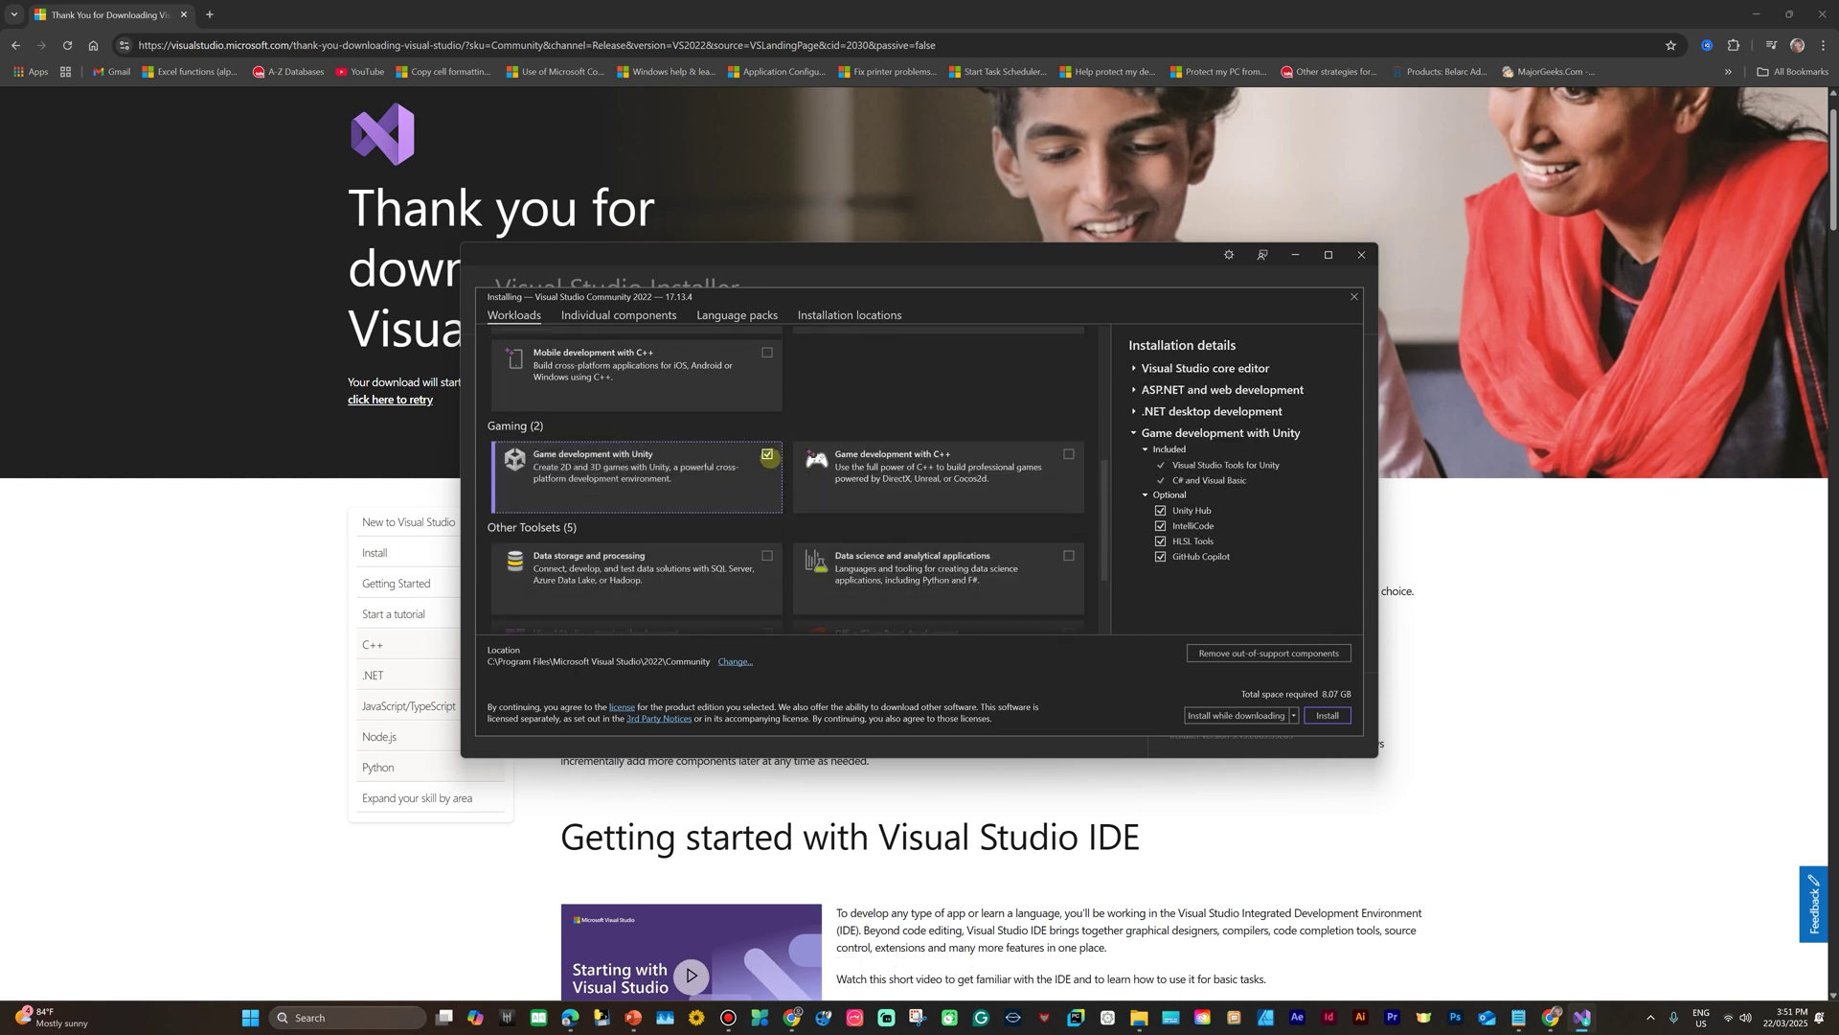
scroll(767, 454, "down", 2)
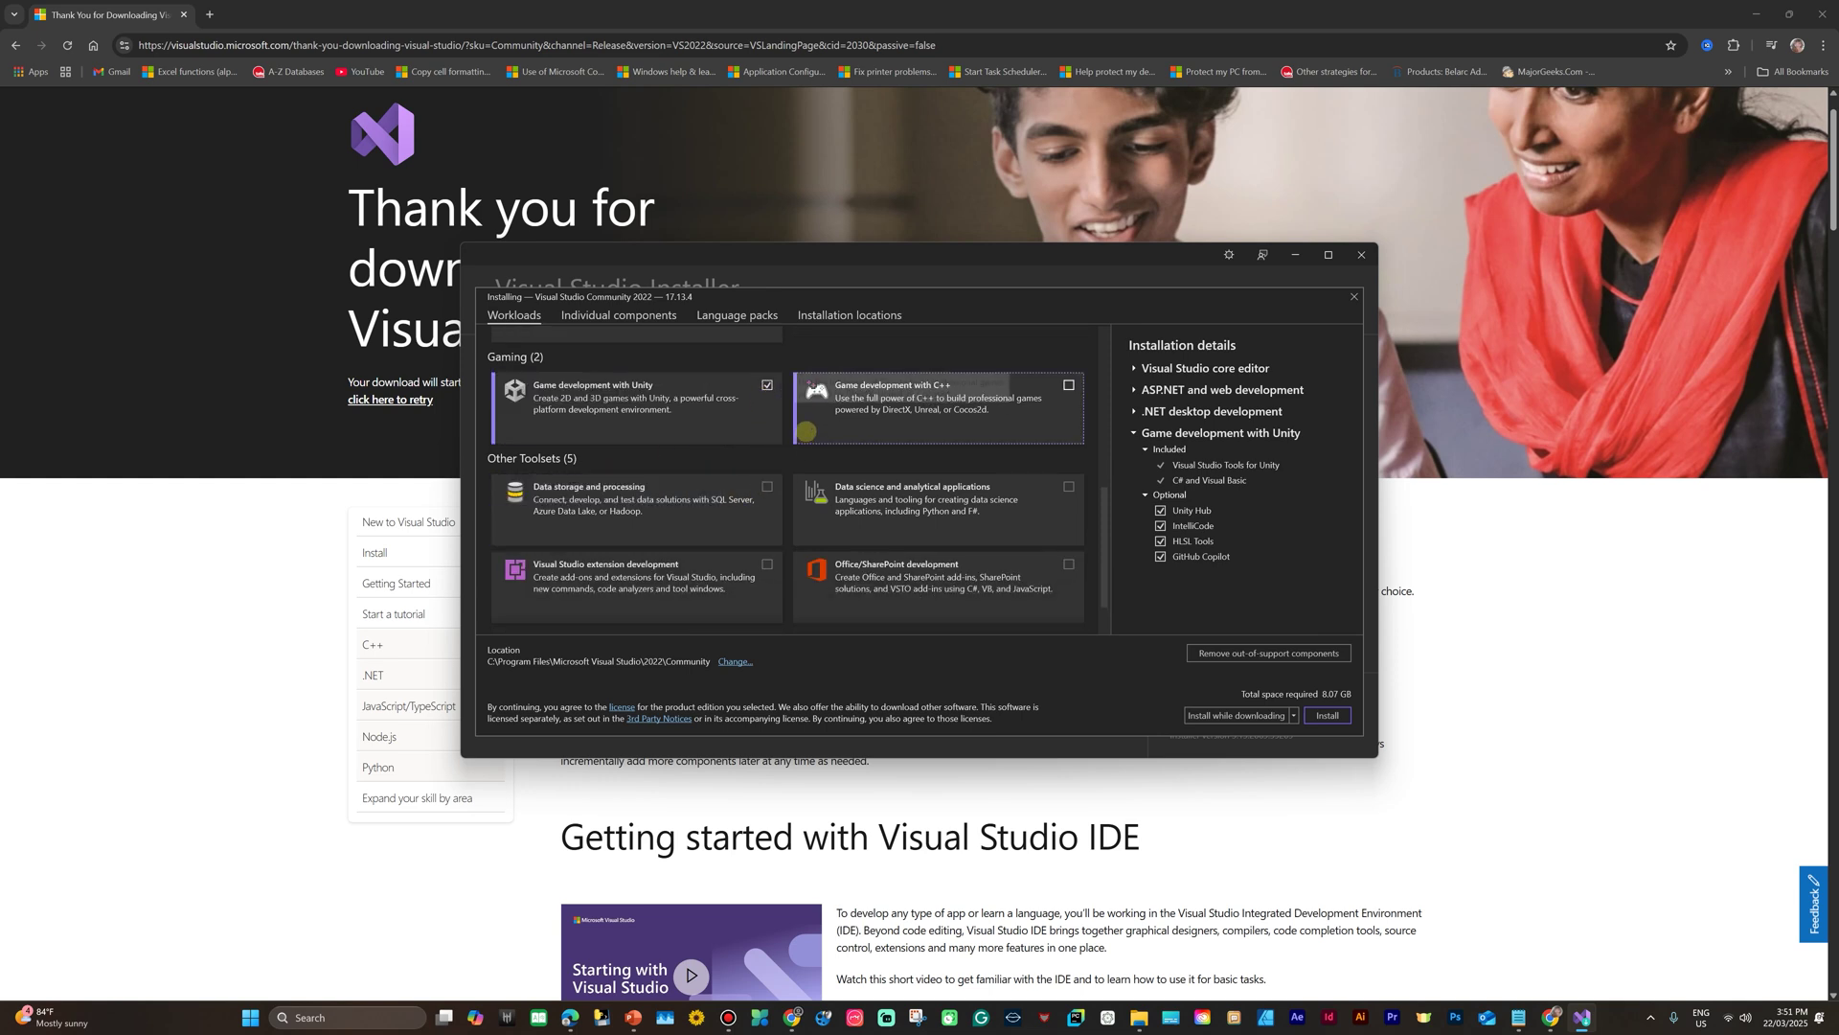
left_click(768, 486)
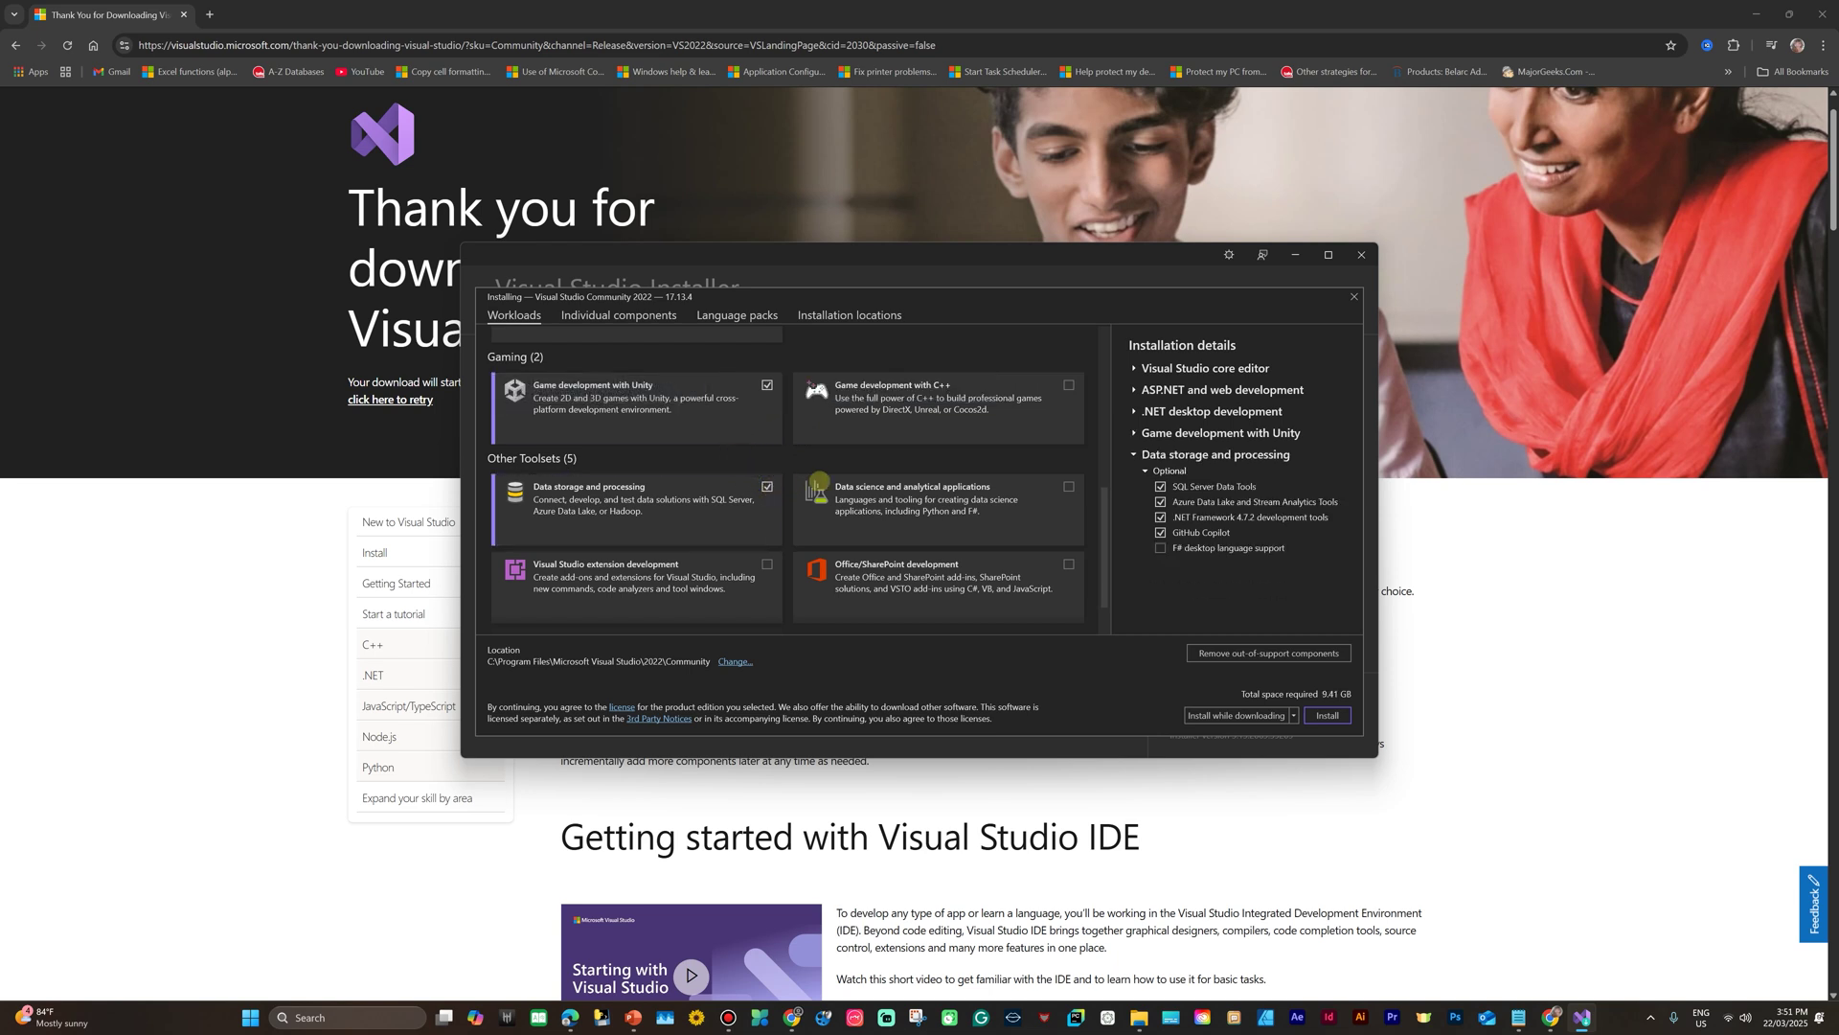
Install Visual Studio Community 2022 with the selected workloads and launch it
scroll(805, 484, "down", 1)
scroll(945, 537, "up", 1)
scroll(944, 537, "up", 3)
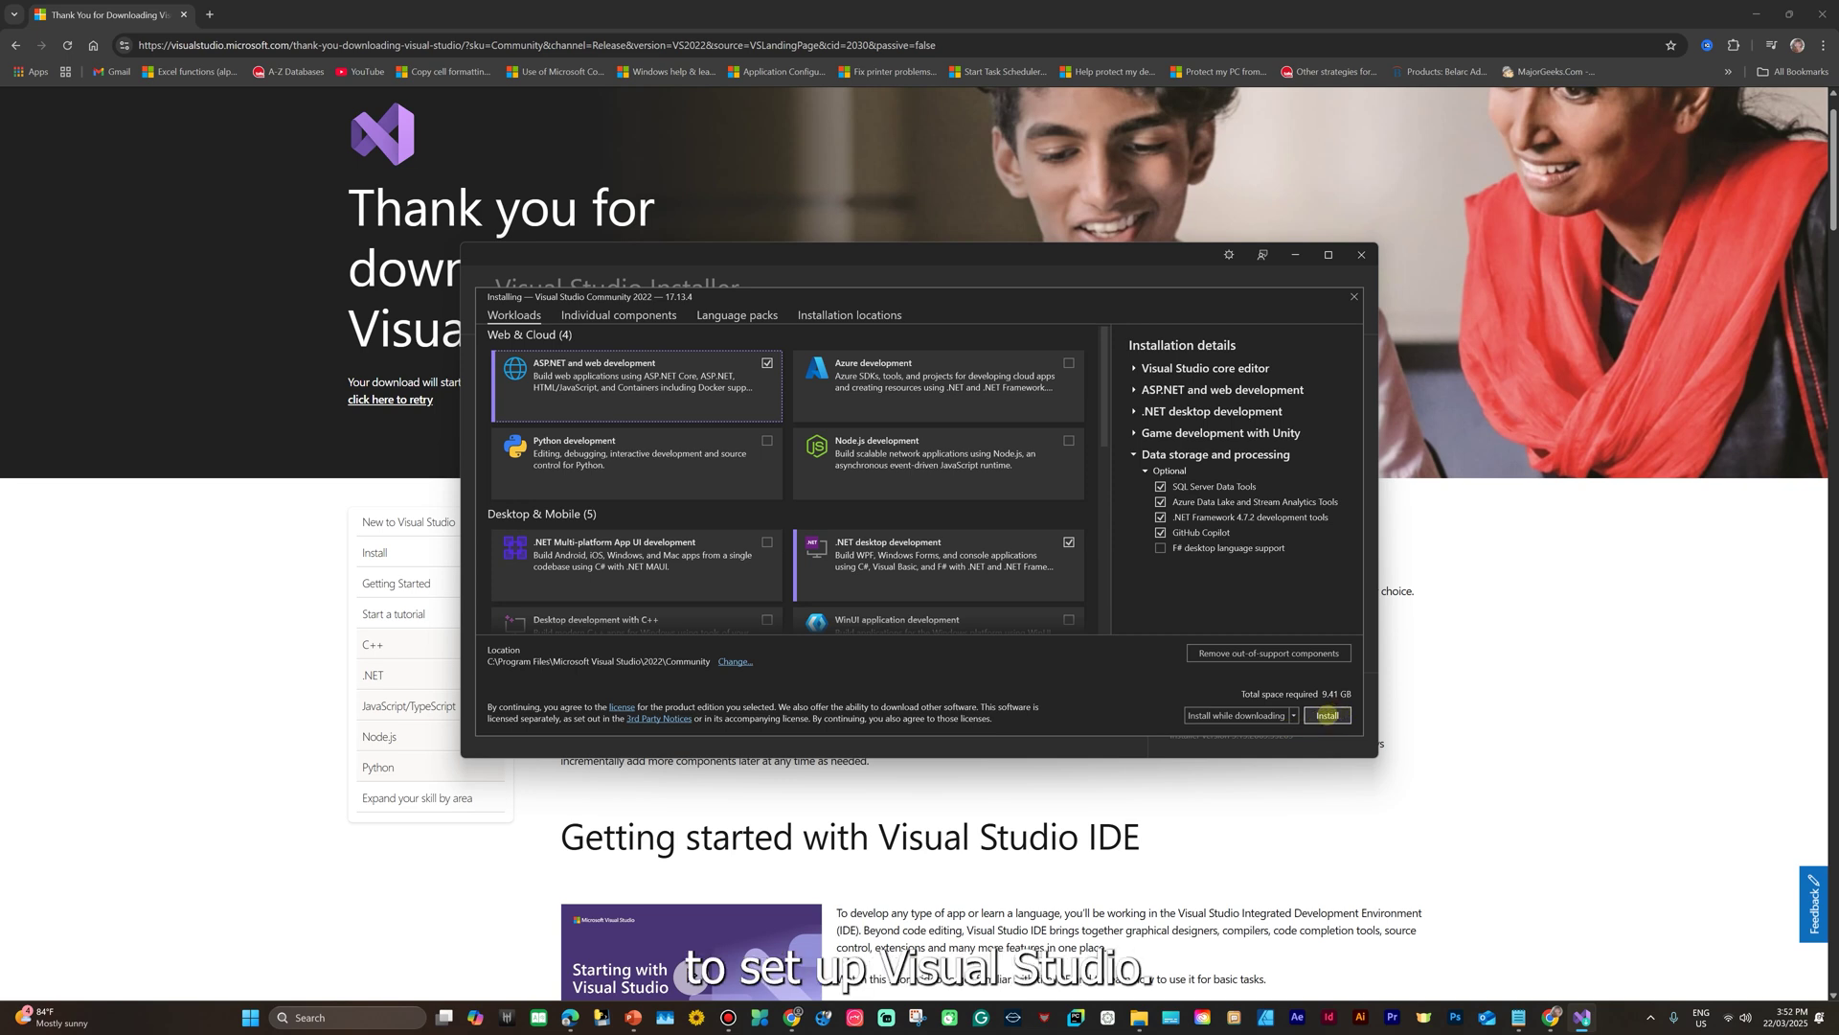
left_click(1327, 716)
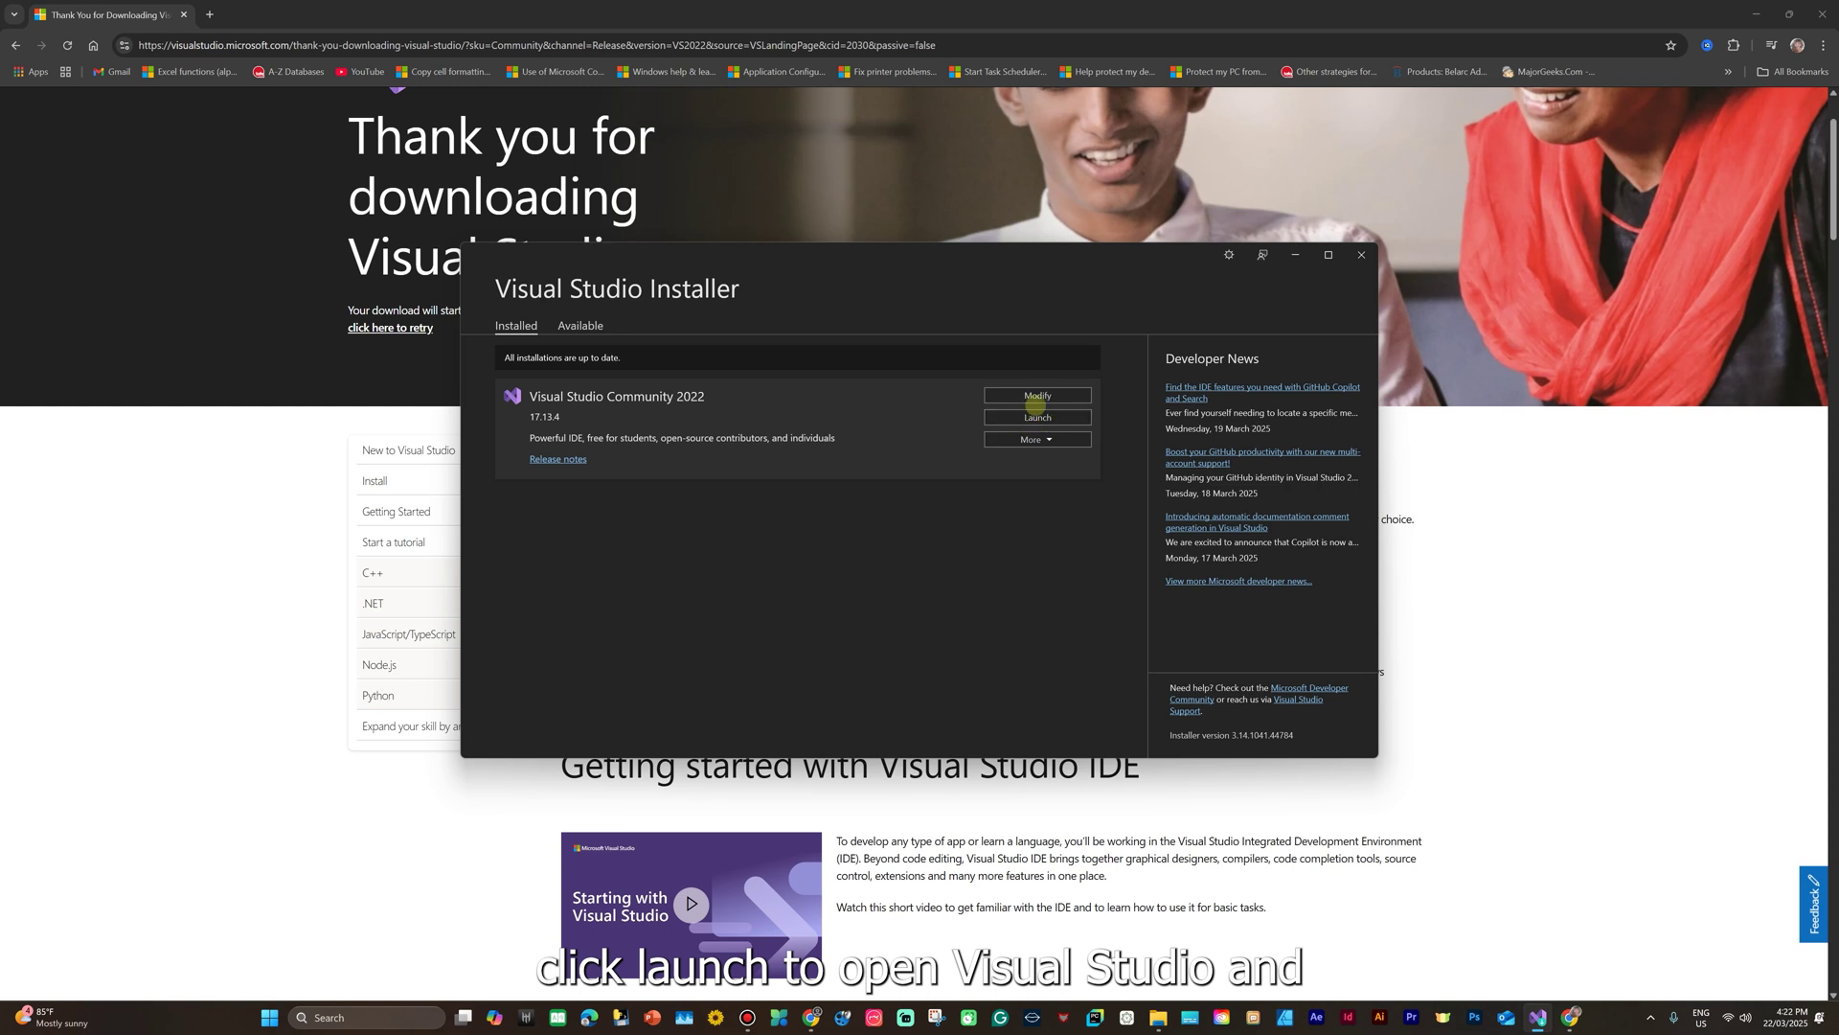
left_click(1061, 418)
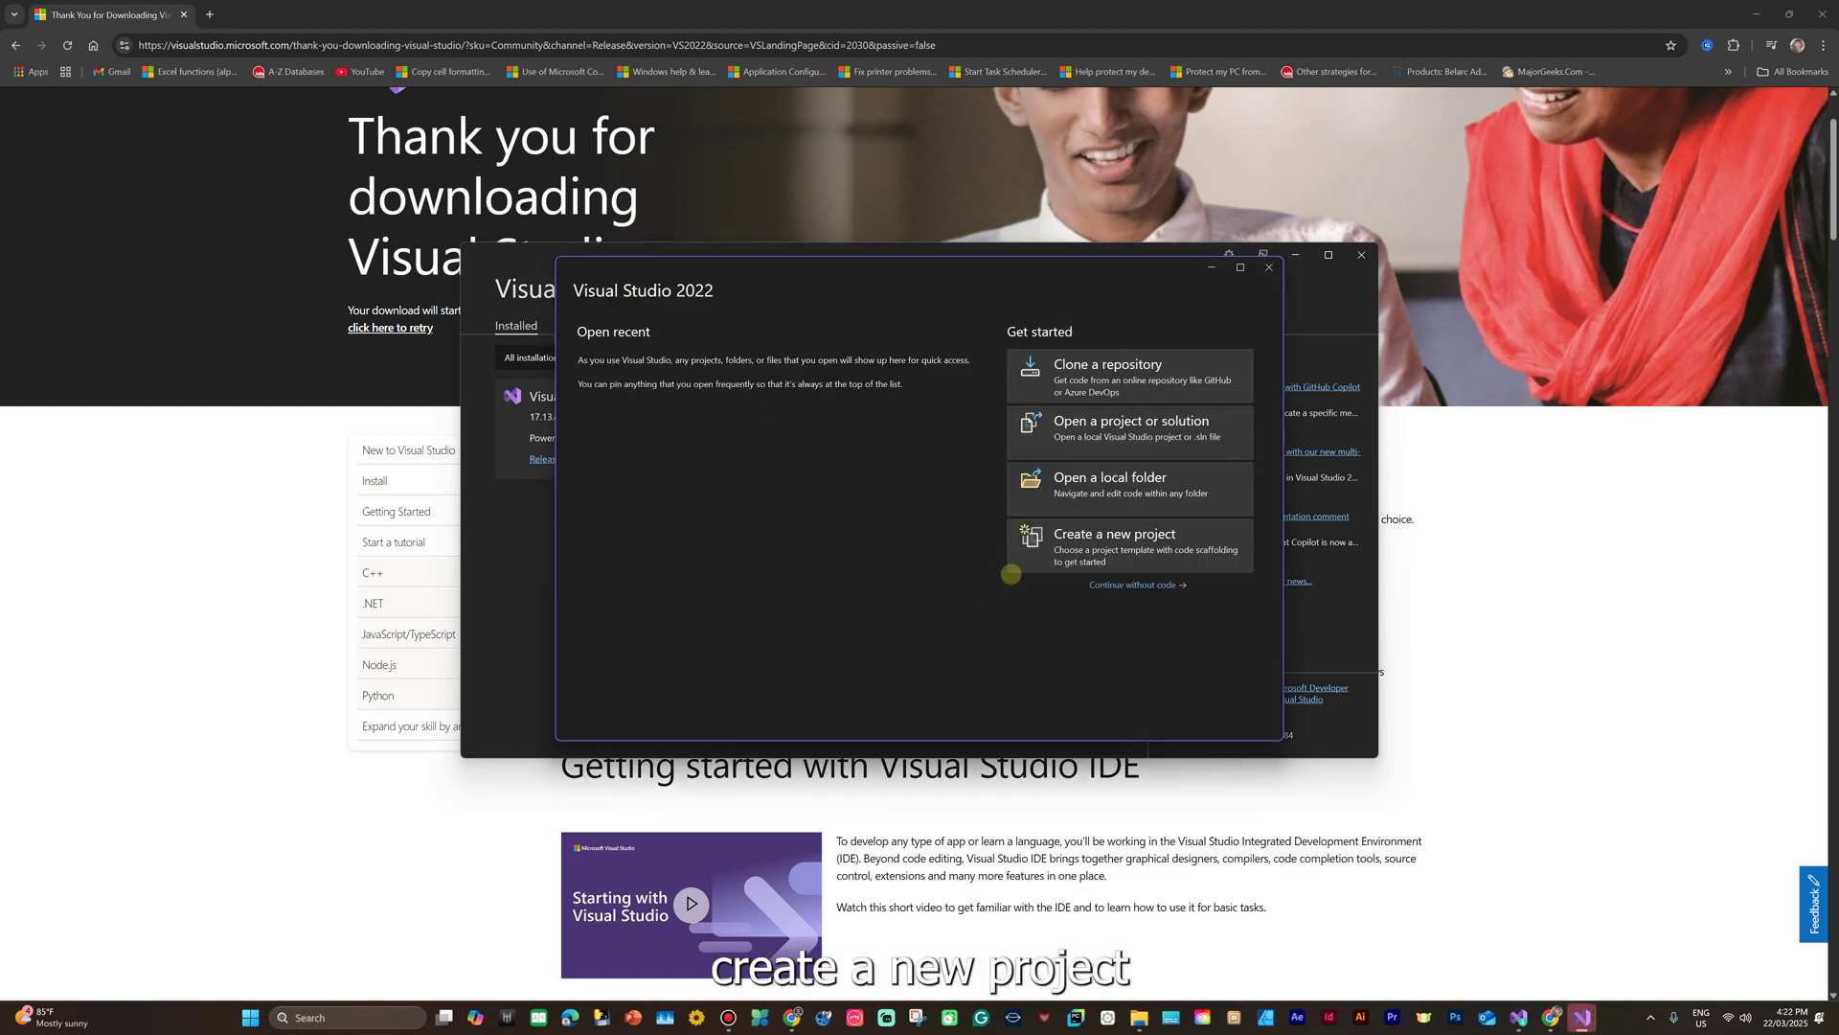
Start a new project, search the templates for "console" and choose the C# Console App template
left_click(1069, 551)
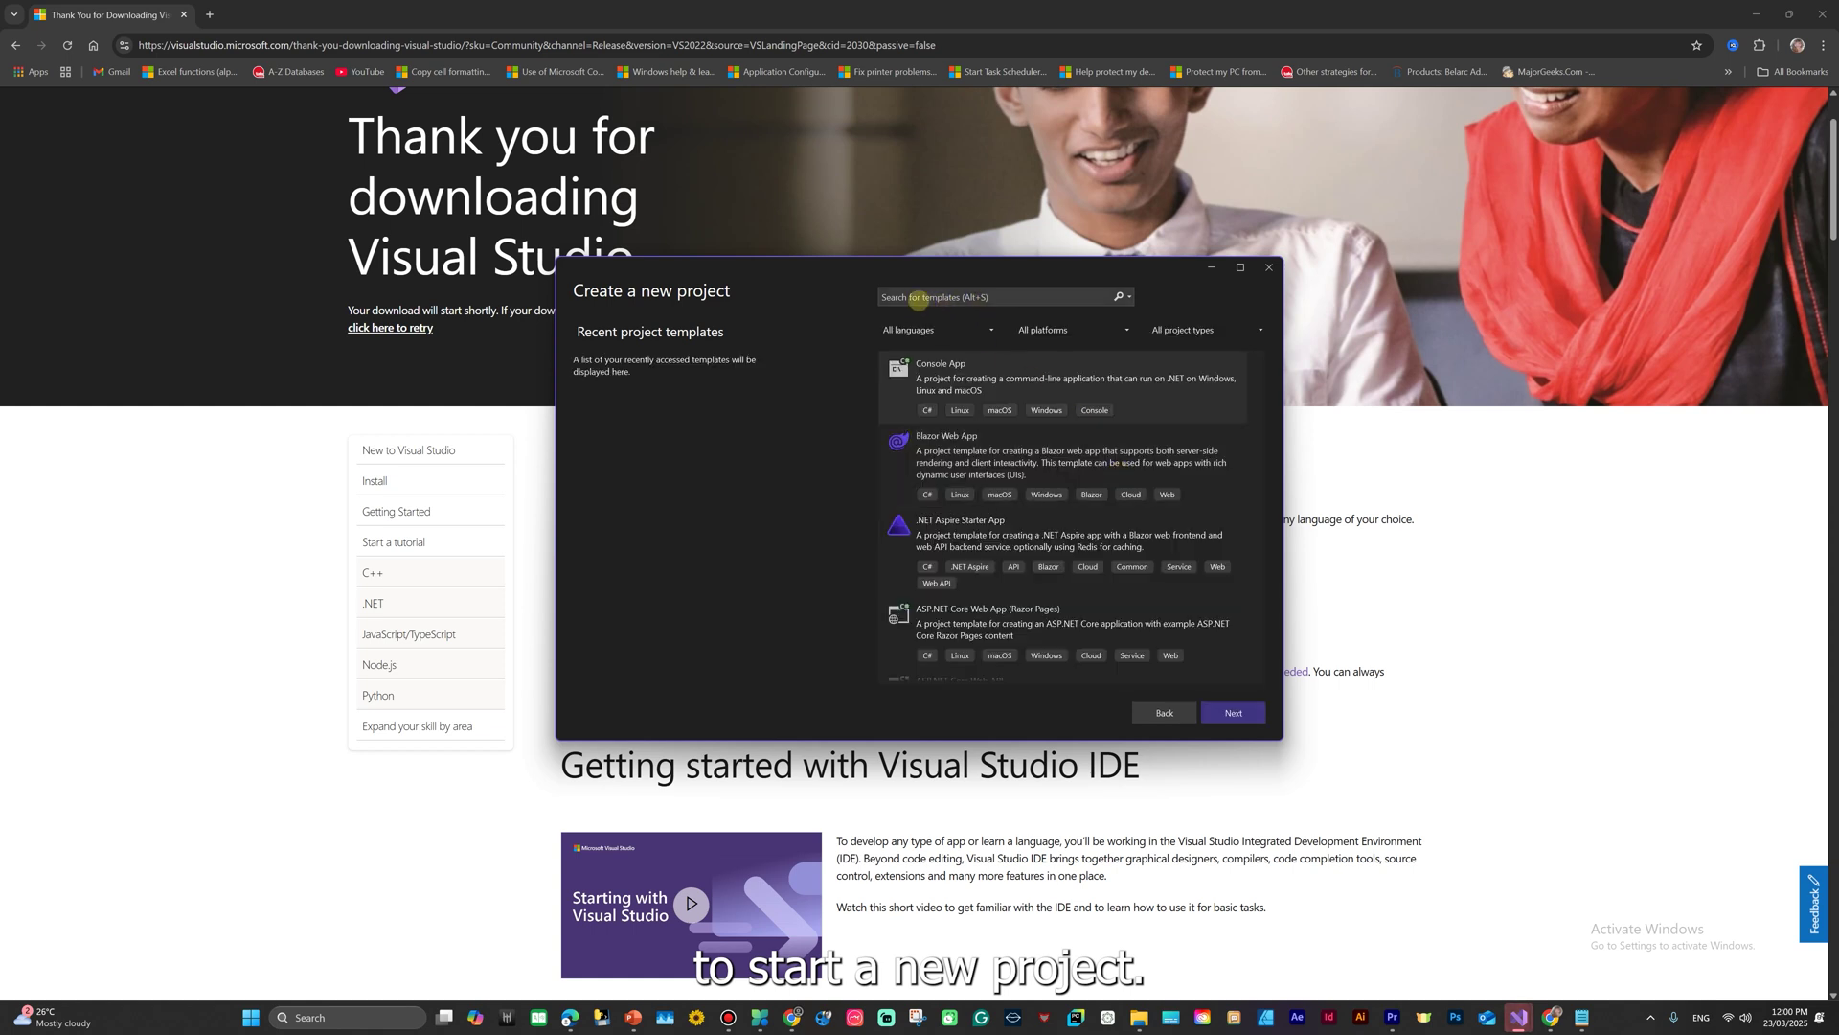
left_click(1023, 298)
type("co")
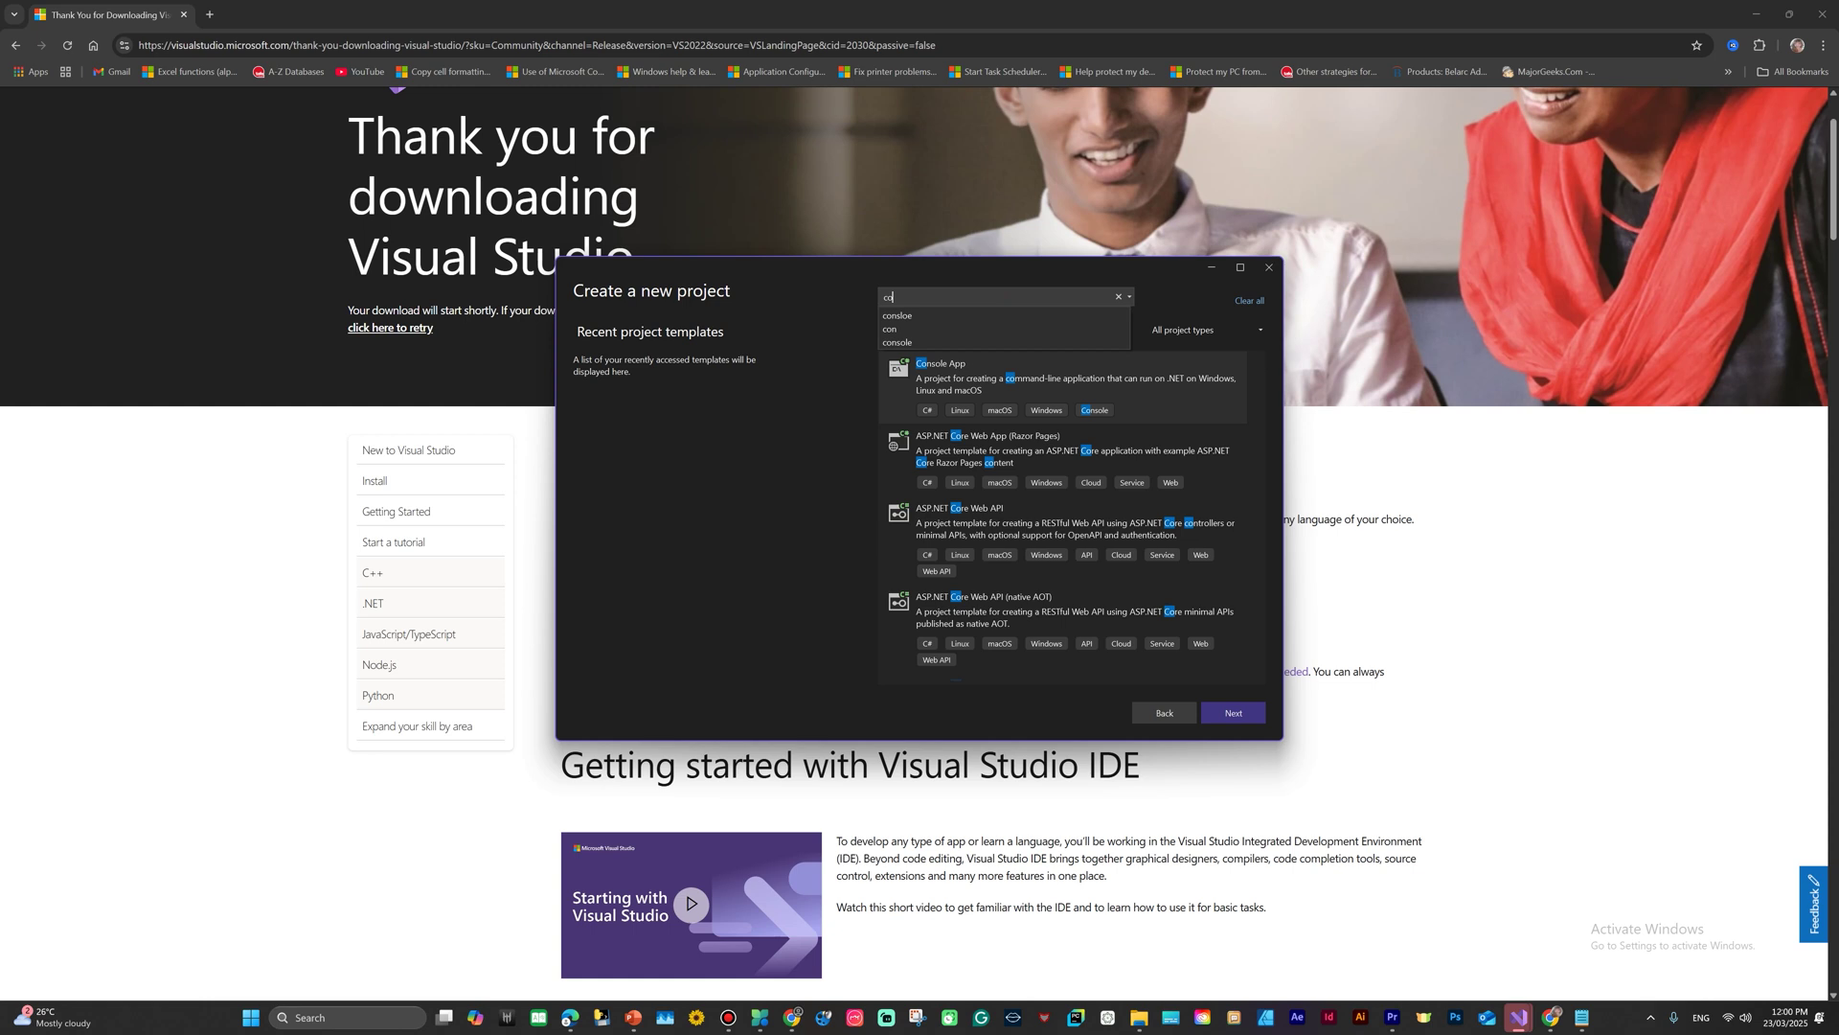
type("nsole")
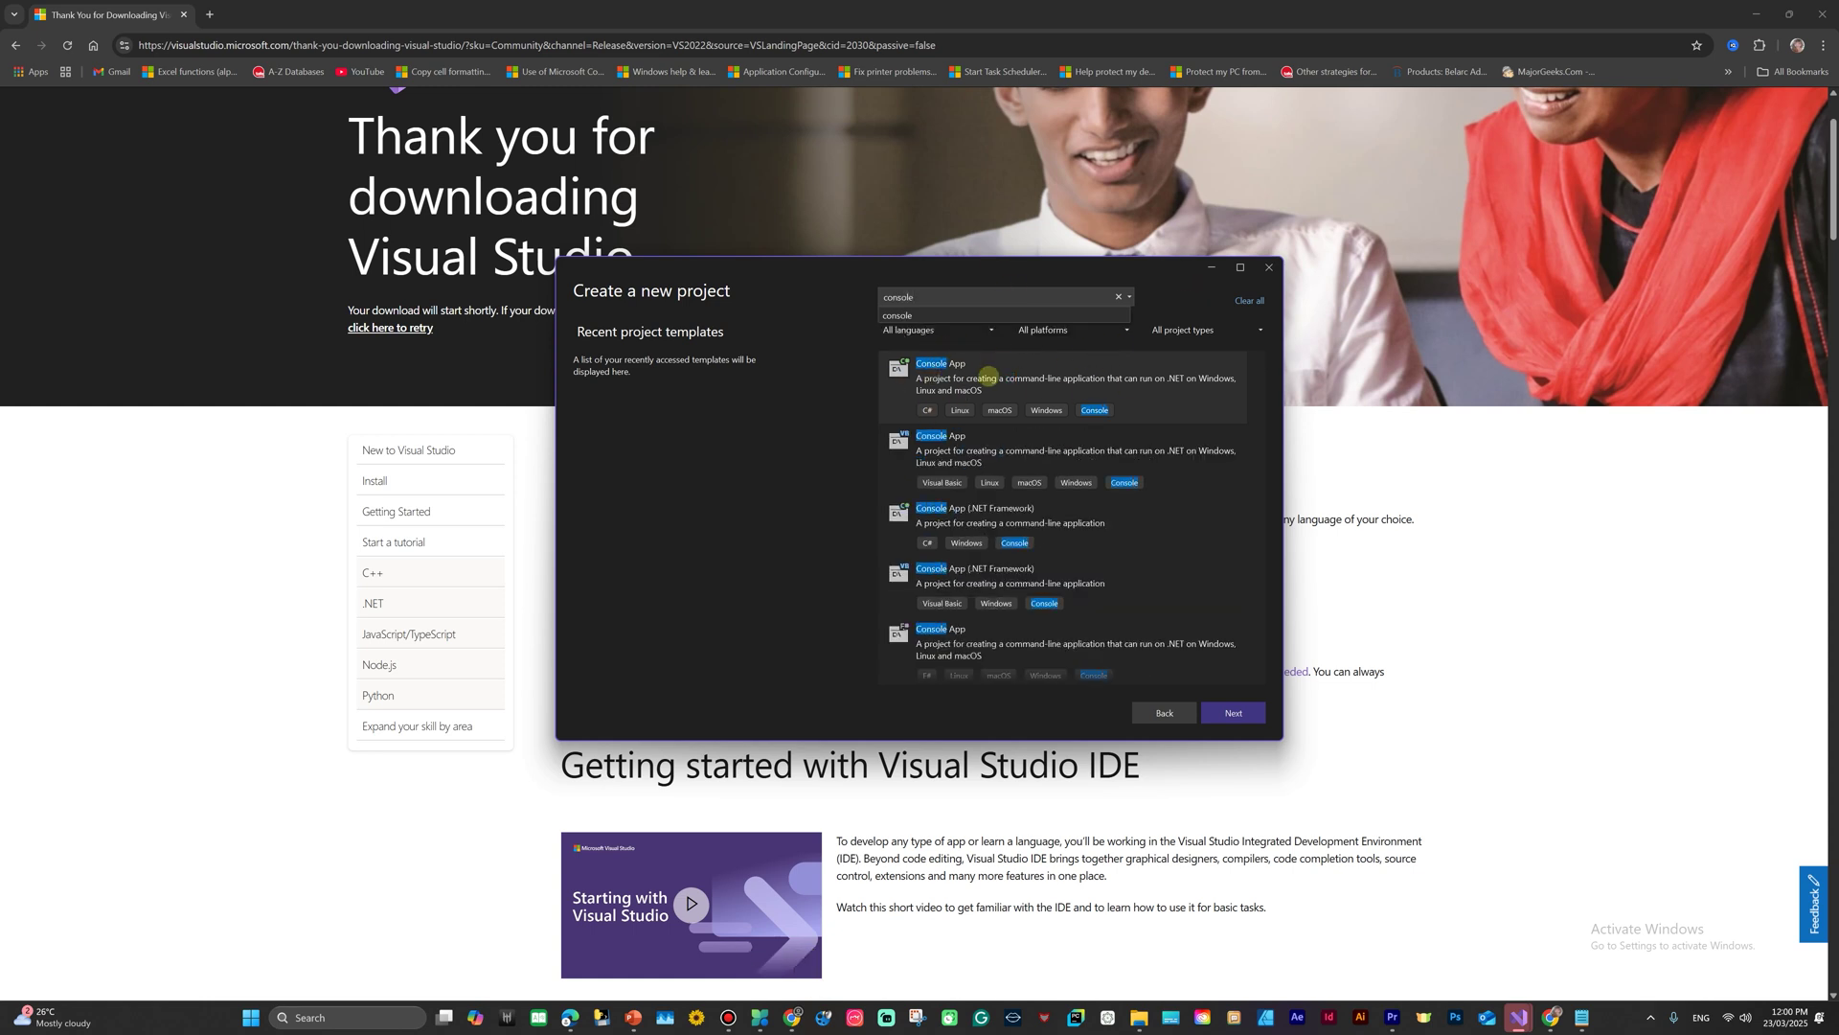
double_click(992, 378)
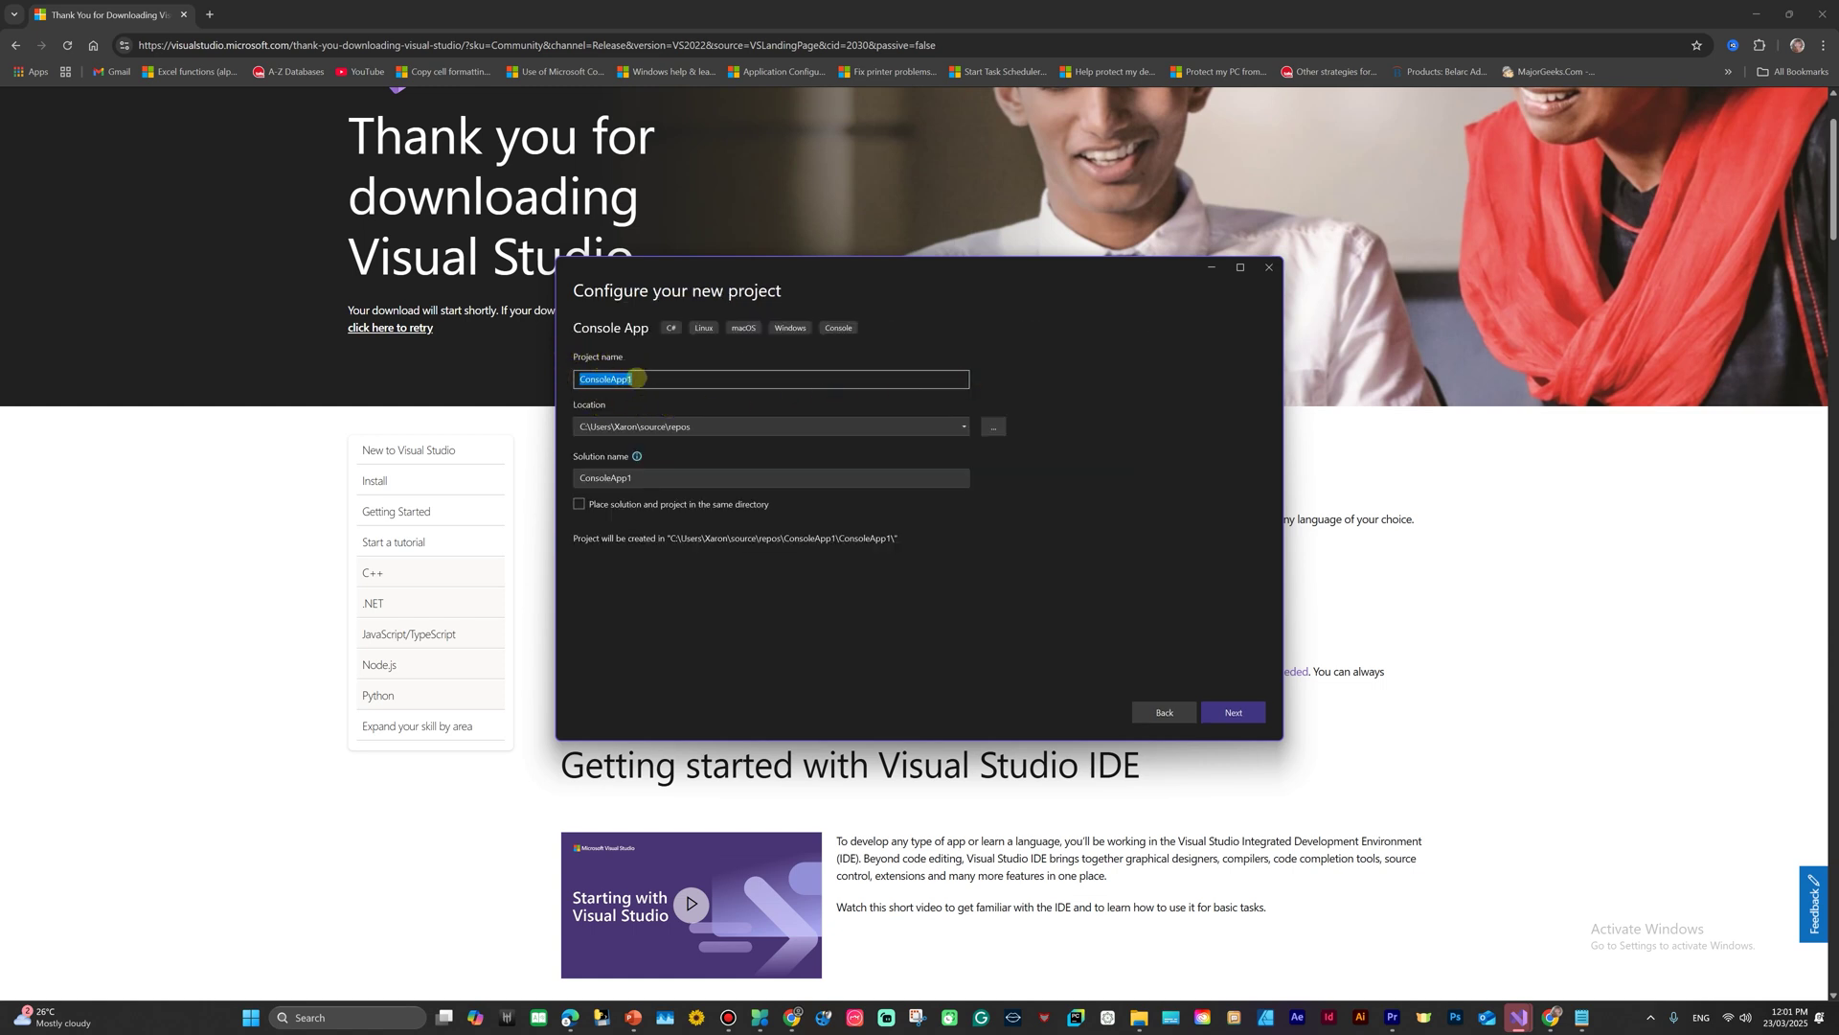
Name the project MyFirstConsoleApp1 and create it with the .NET 8.0 (Long Term Support) framework
left_click(582, 379)
type("My")
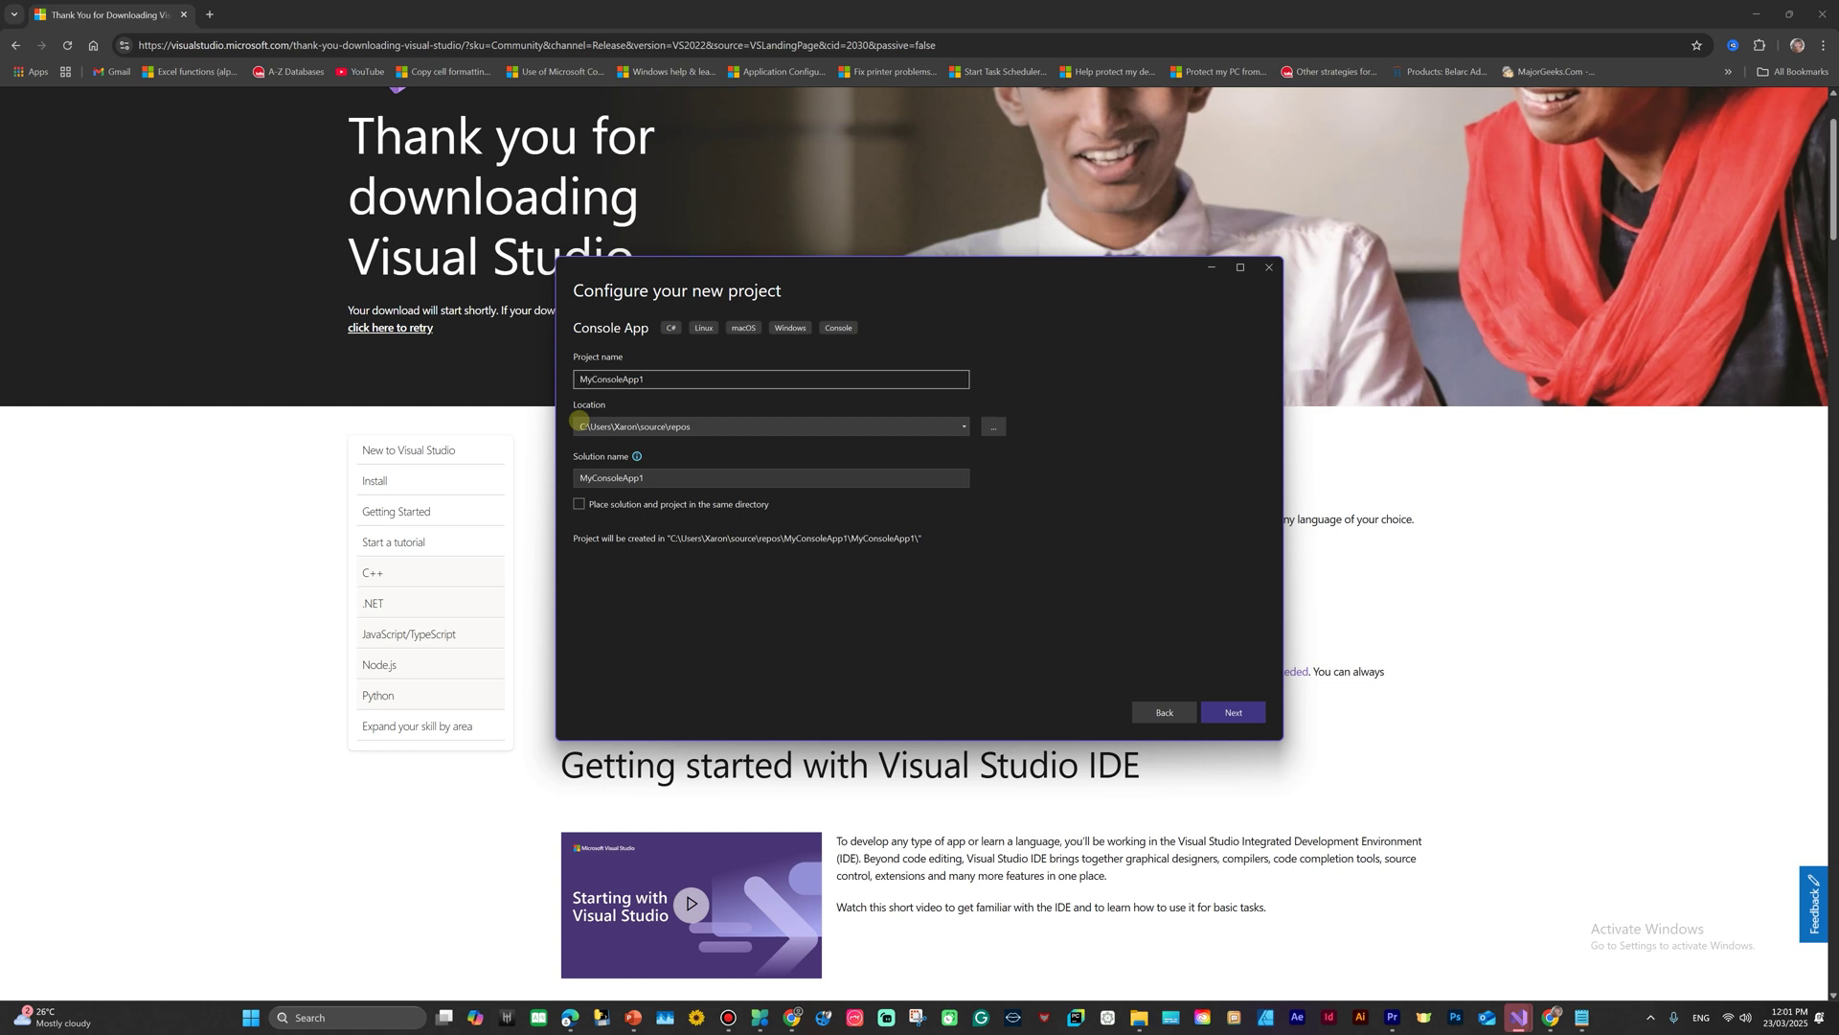
type("Fi")
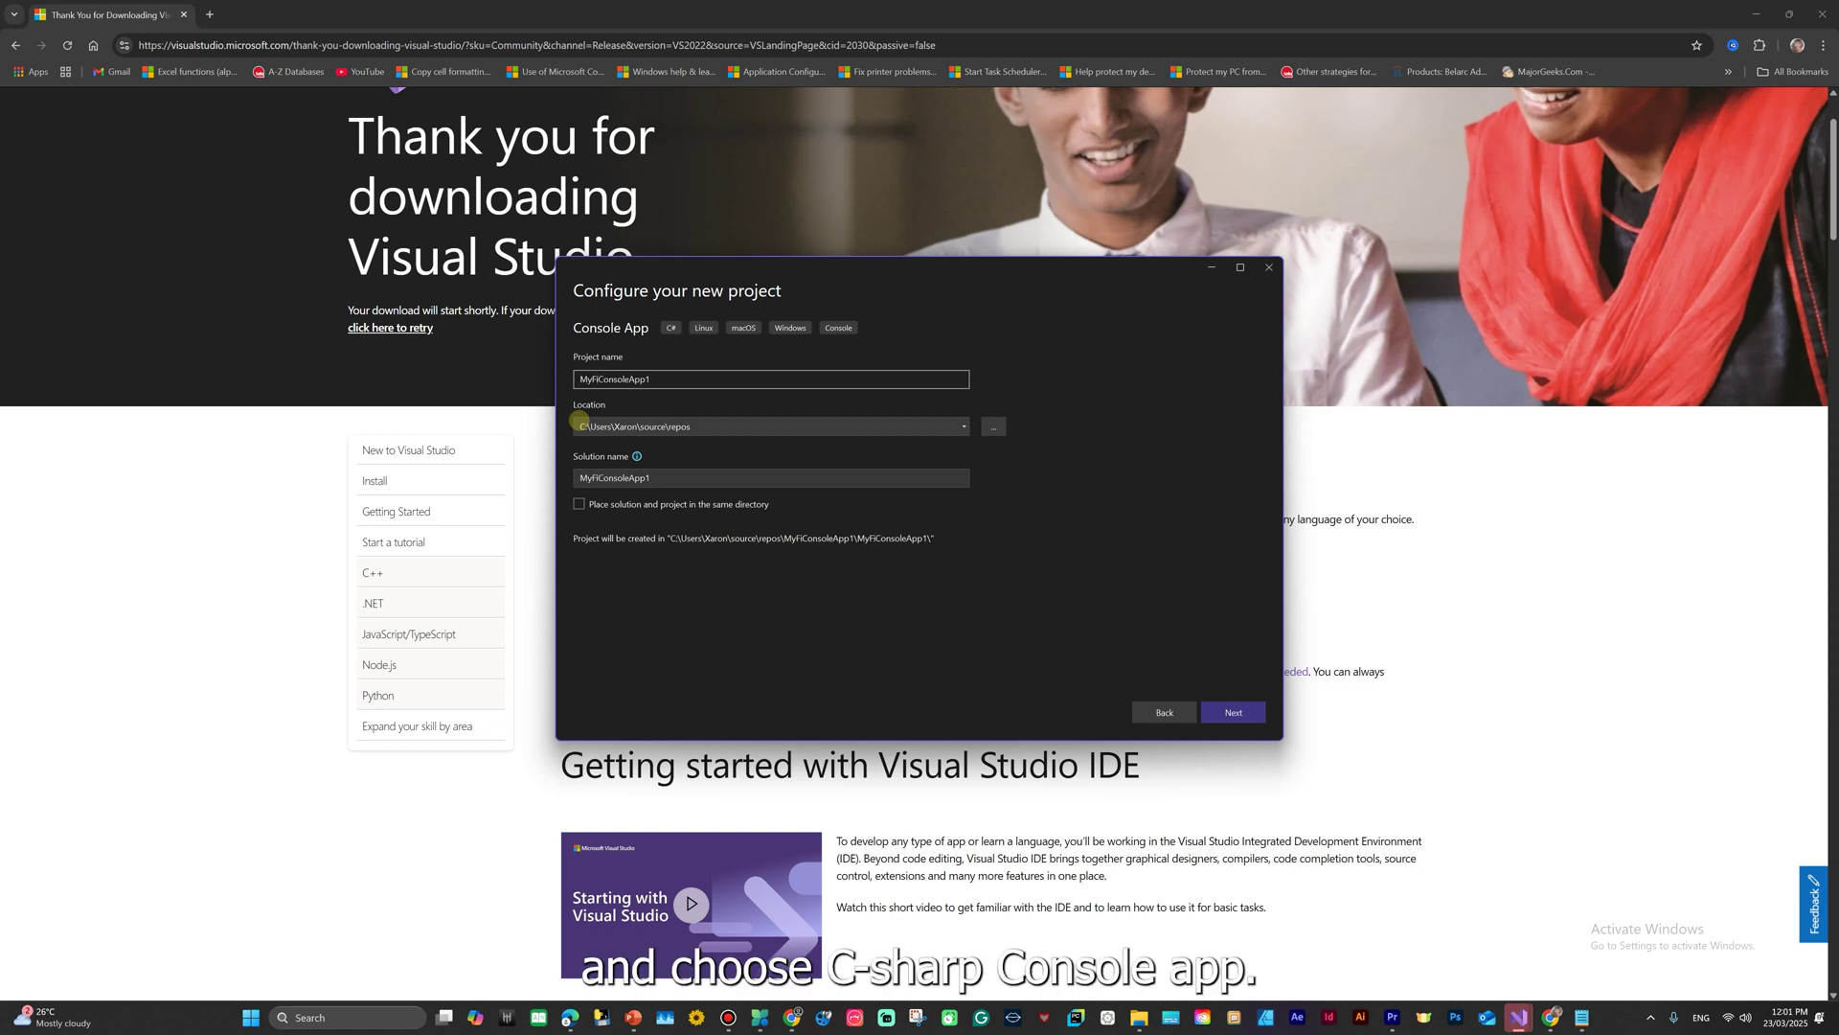
type("rst")
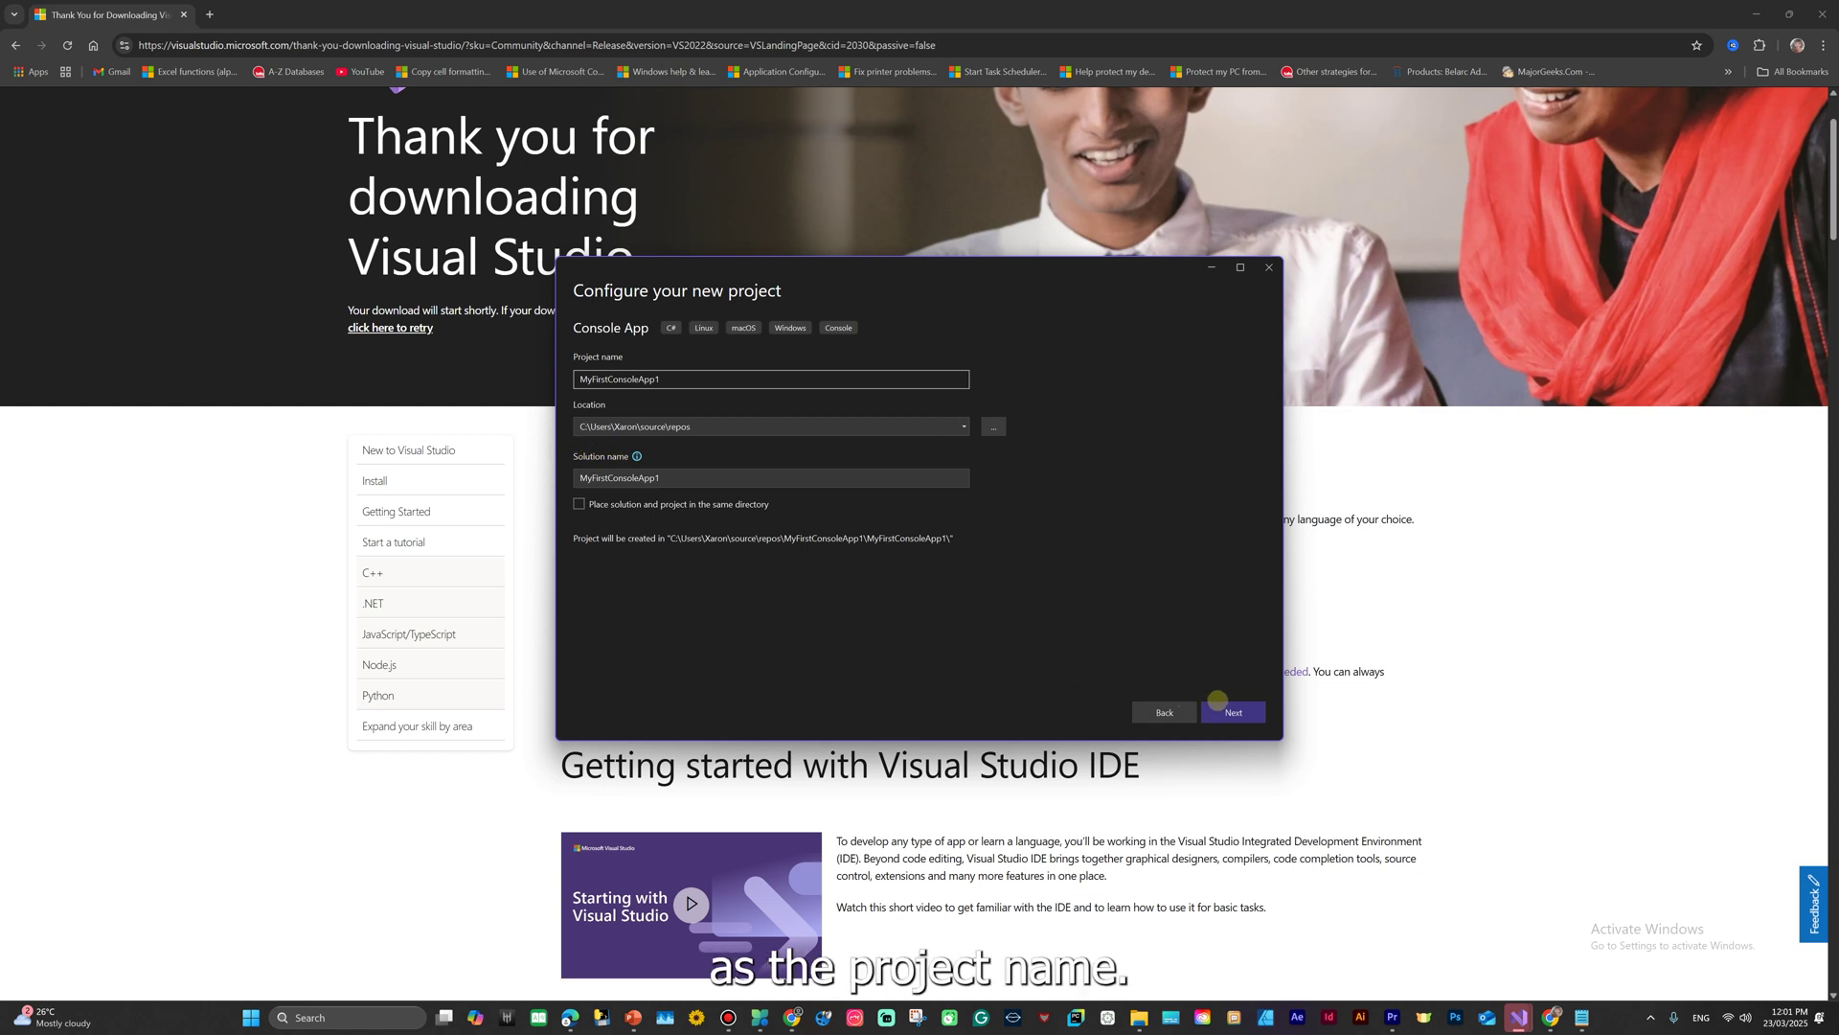
left_click(1234, 712)
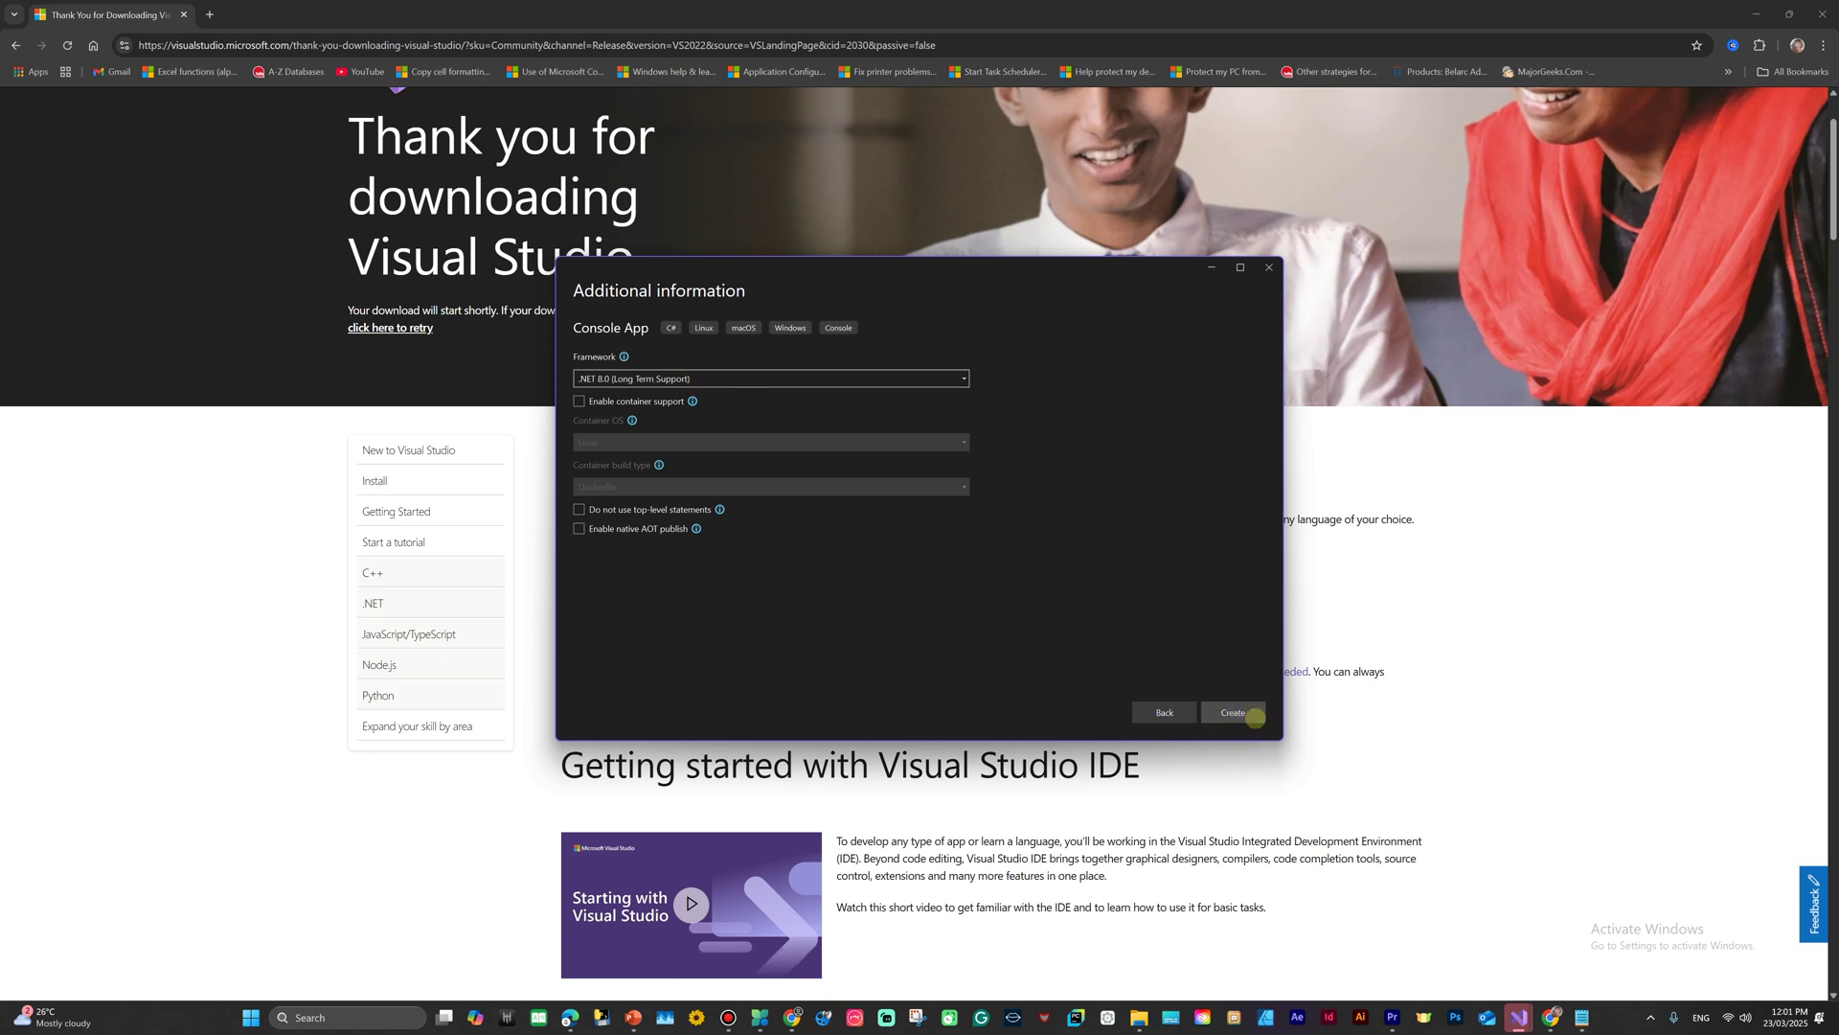
left_click(1234, 713)
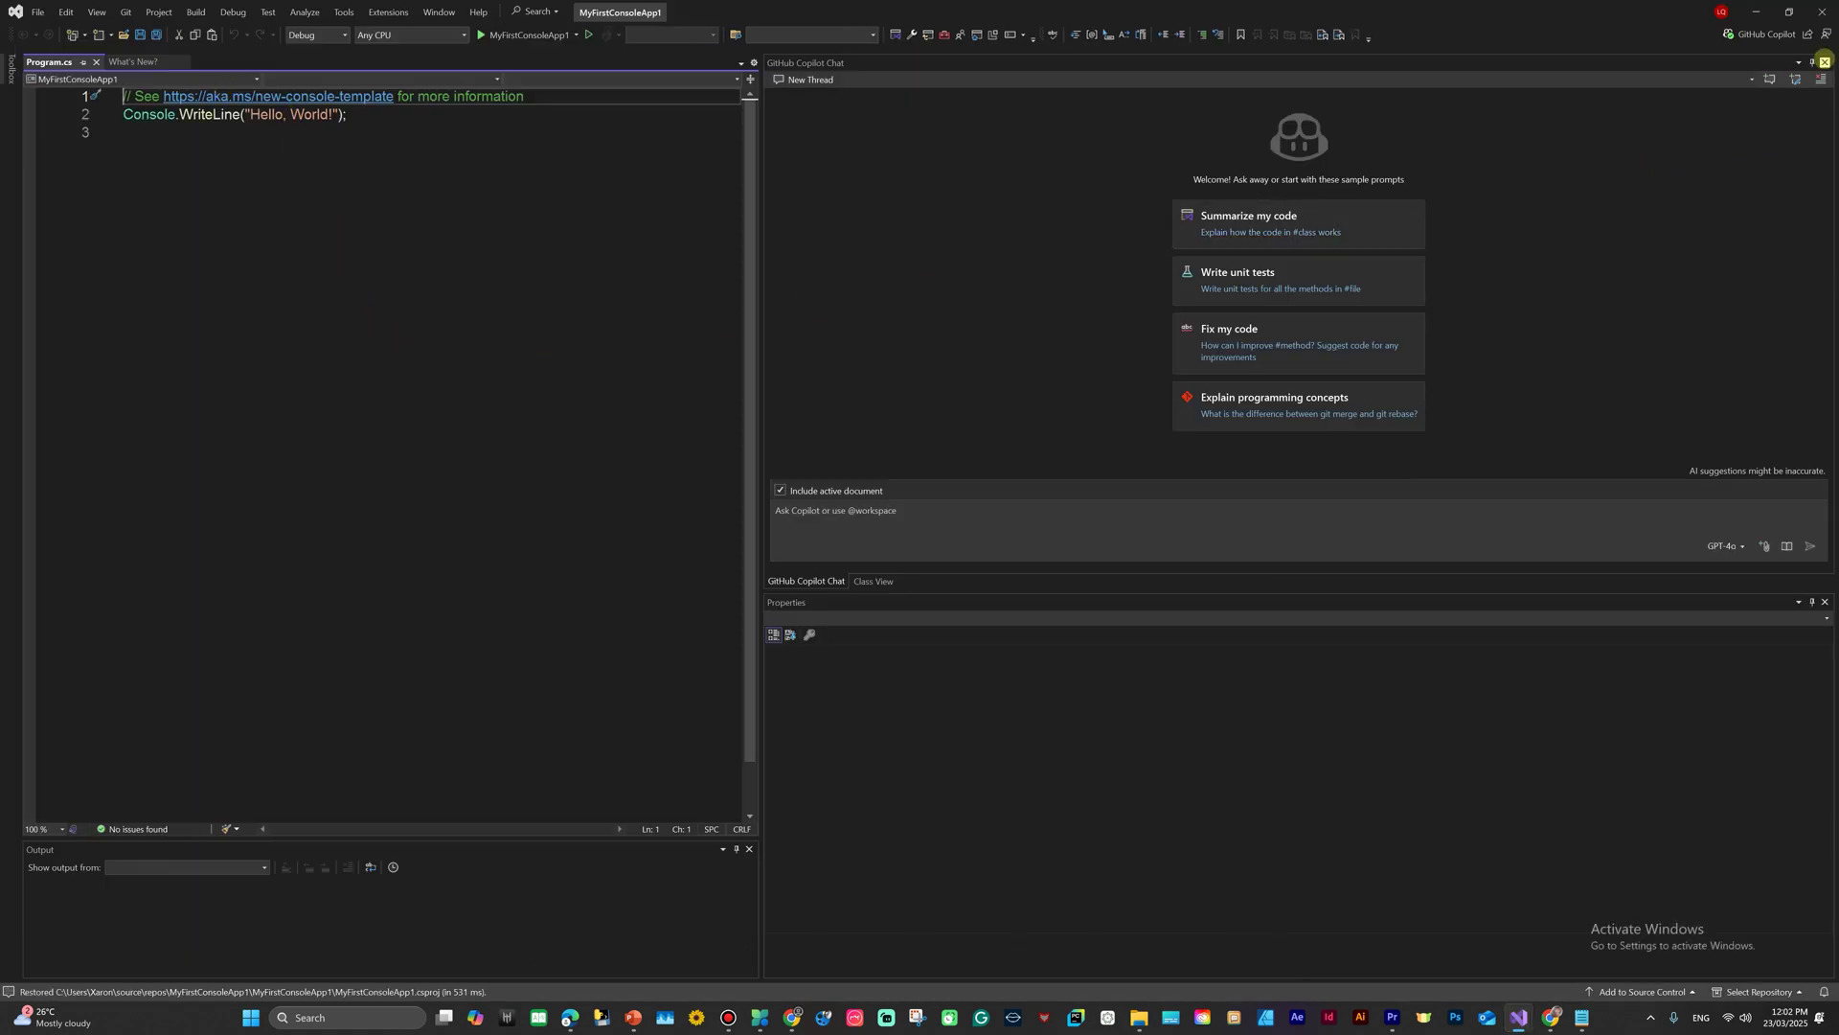
Close the GitHub Copilot Chat pane and change the message printed on line 2 to "Hello, Everyone, Welcome to LQ Channel !"
left_click(1825, 62)
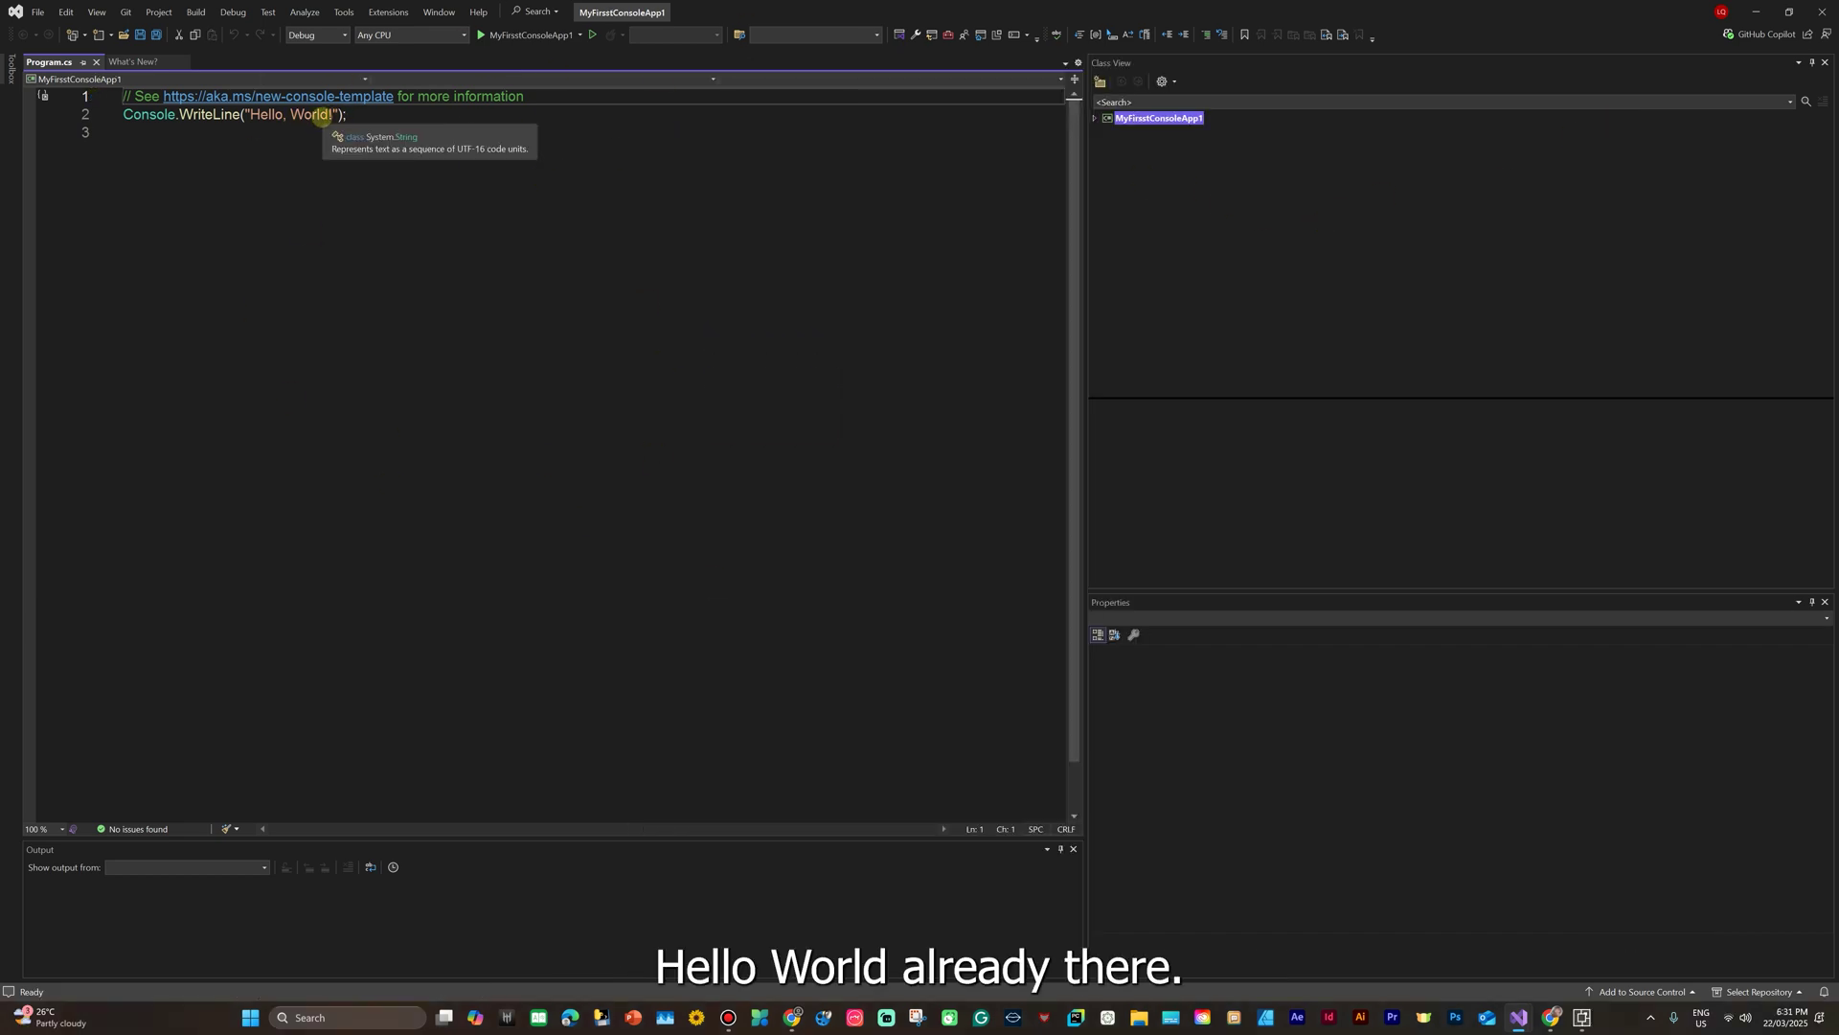
left_click(327, 115)
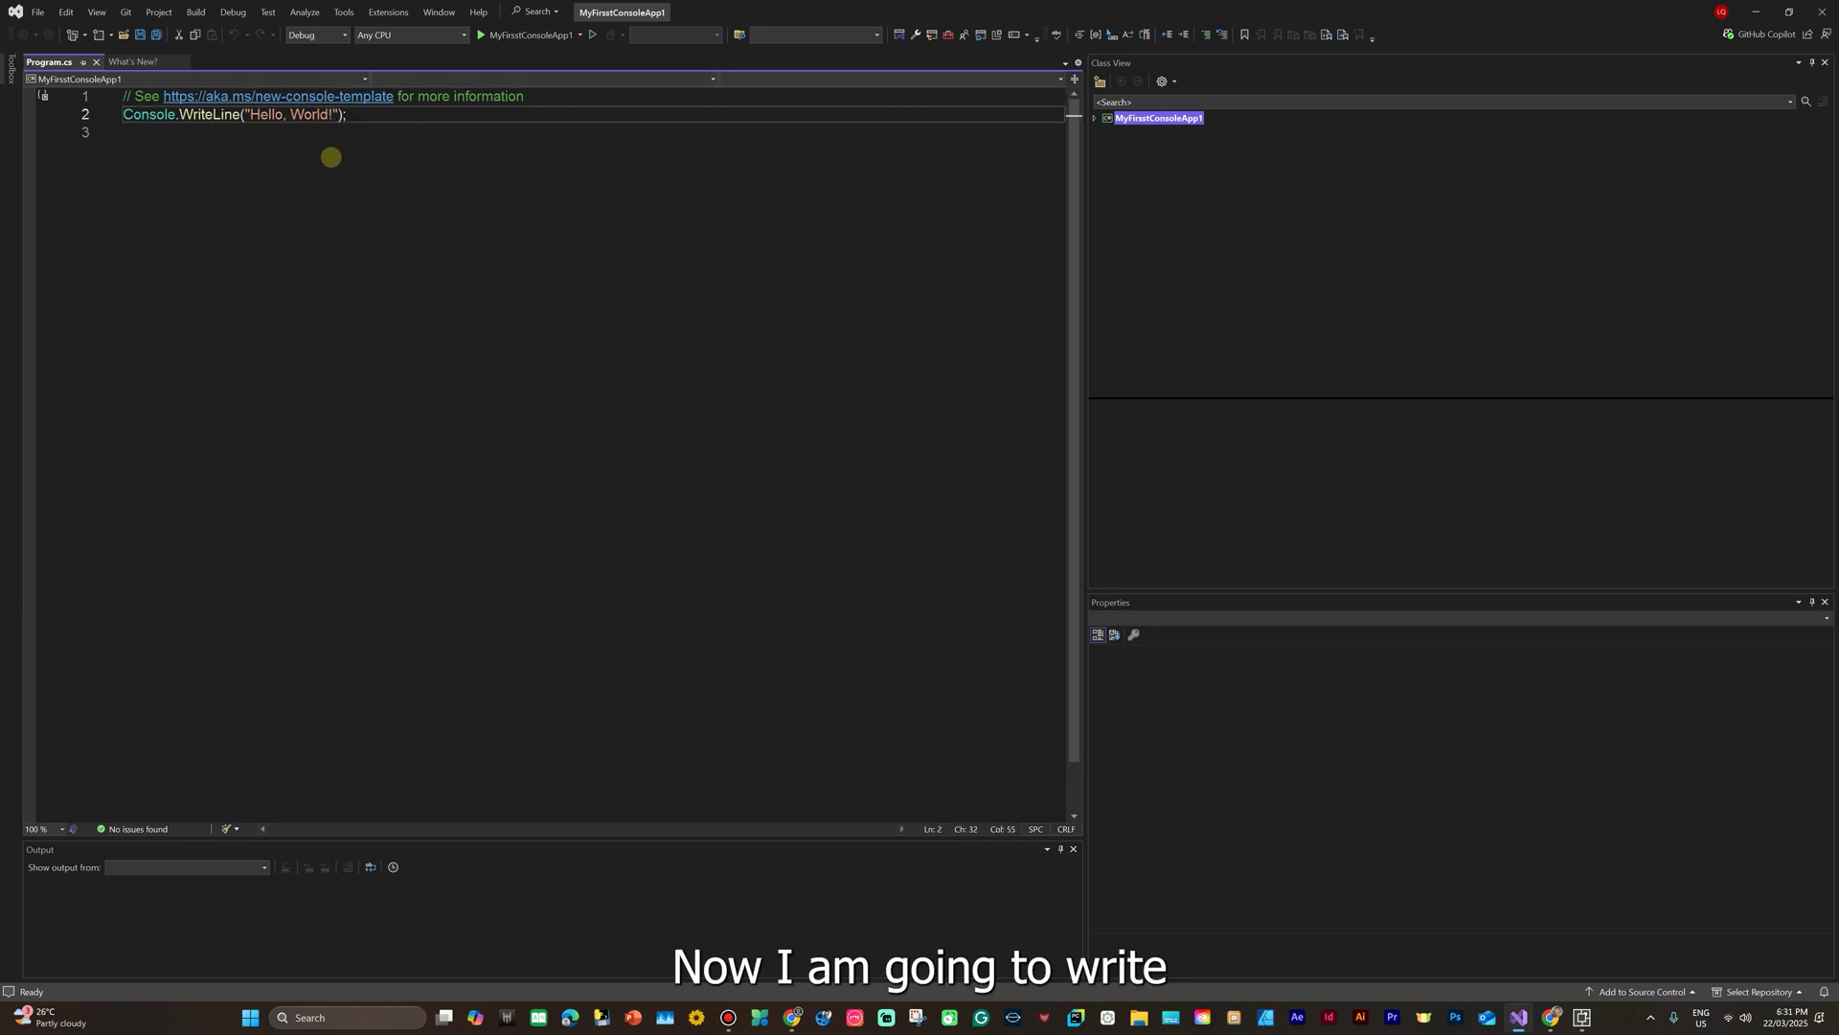
key("BackSpace")
key("BackSpace")
key("BackSpace")
key("BackSpace")
key("BackSpace")
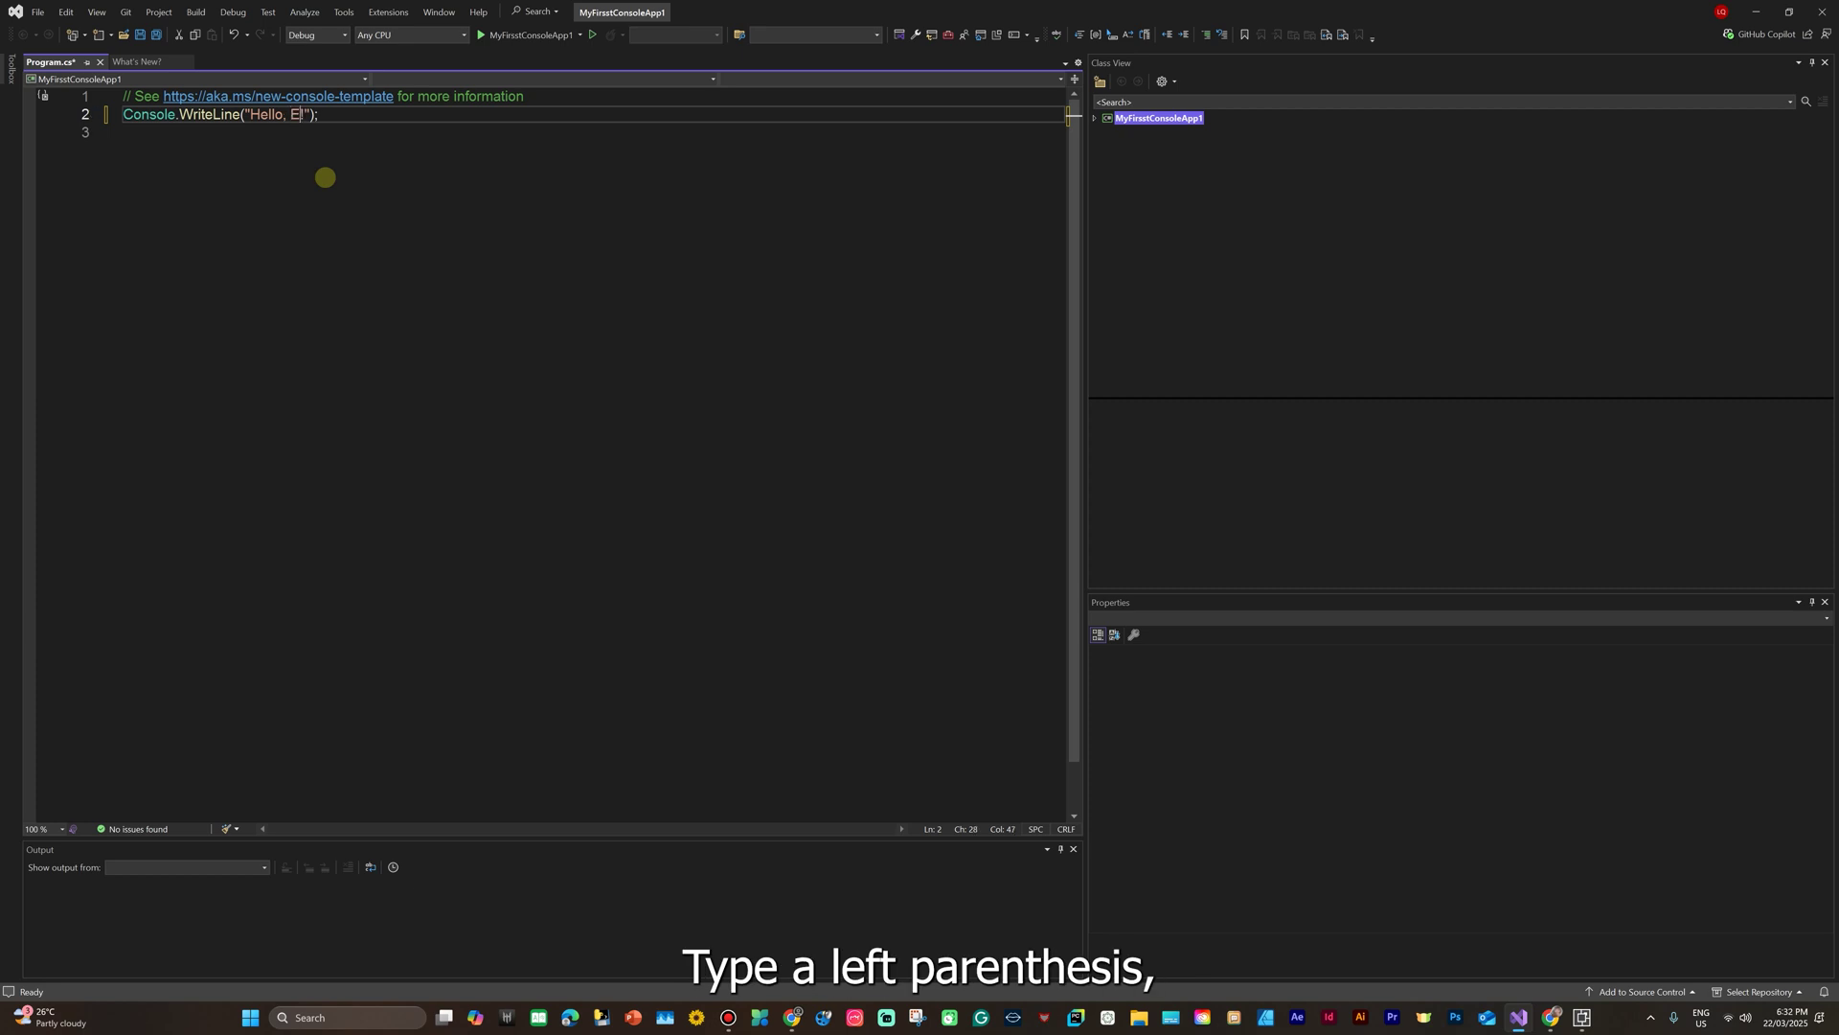
type("Eve")
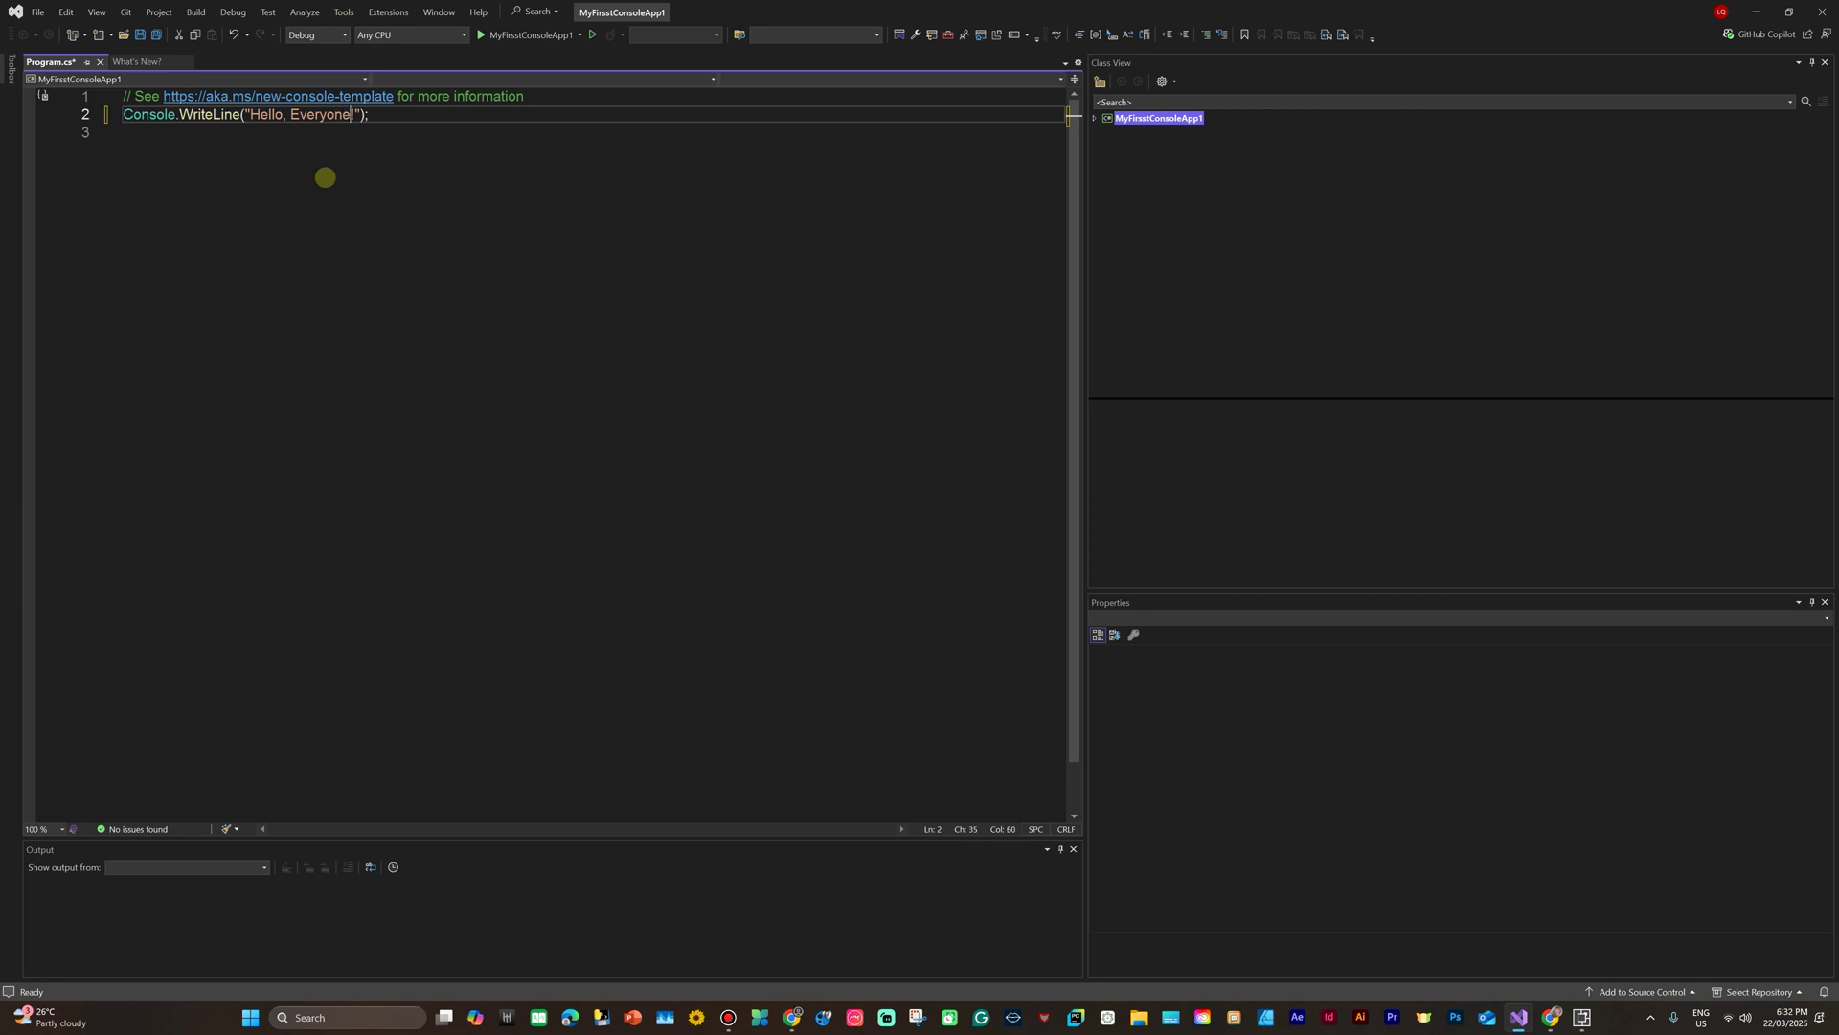
type("ryone, ")
type("Wi")
key("BackSpace")
key("BackSpace")
type("elcome to LQ Channel")
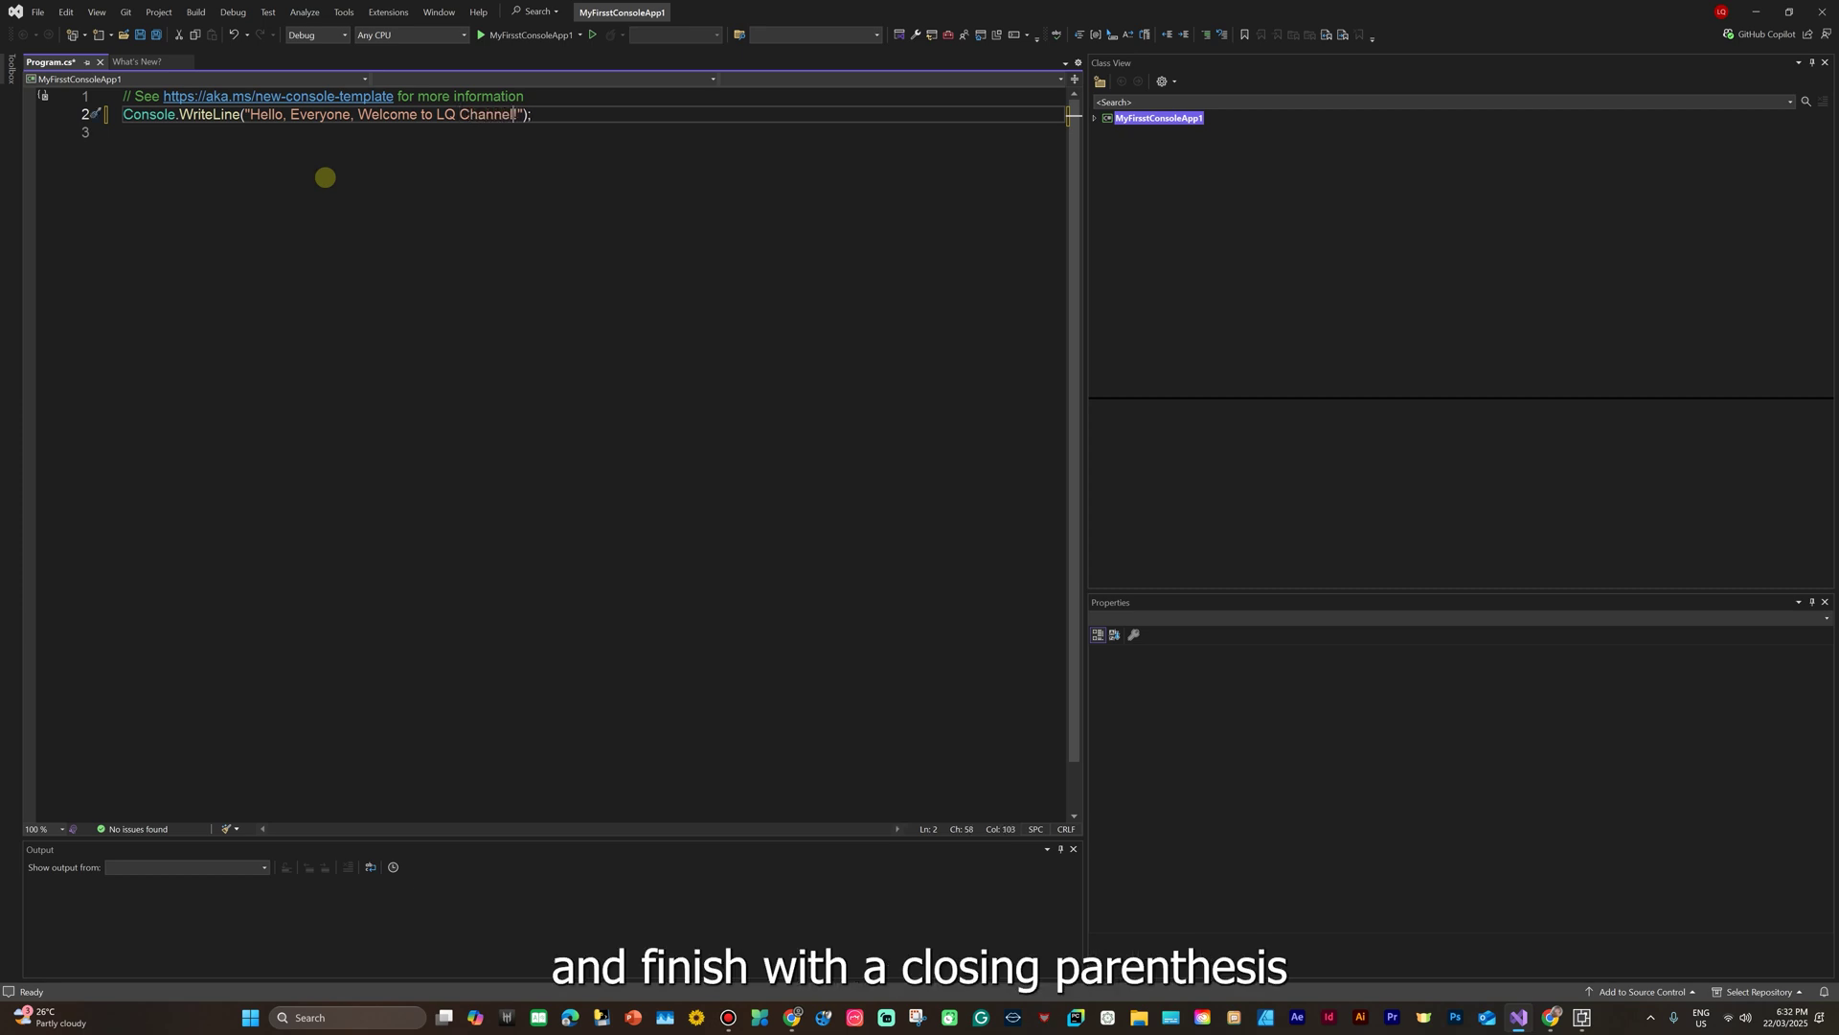
type("!")
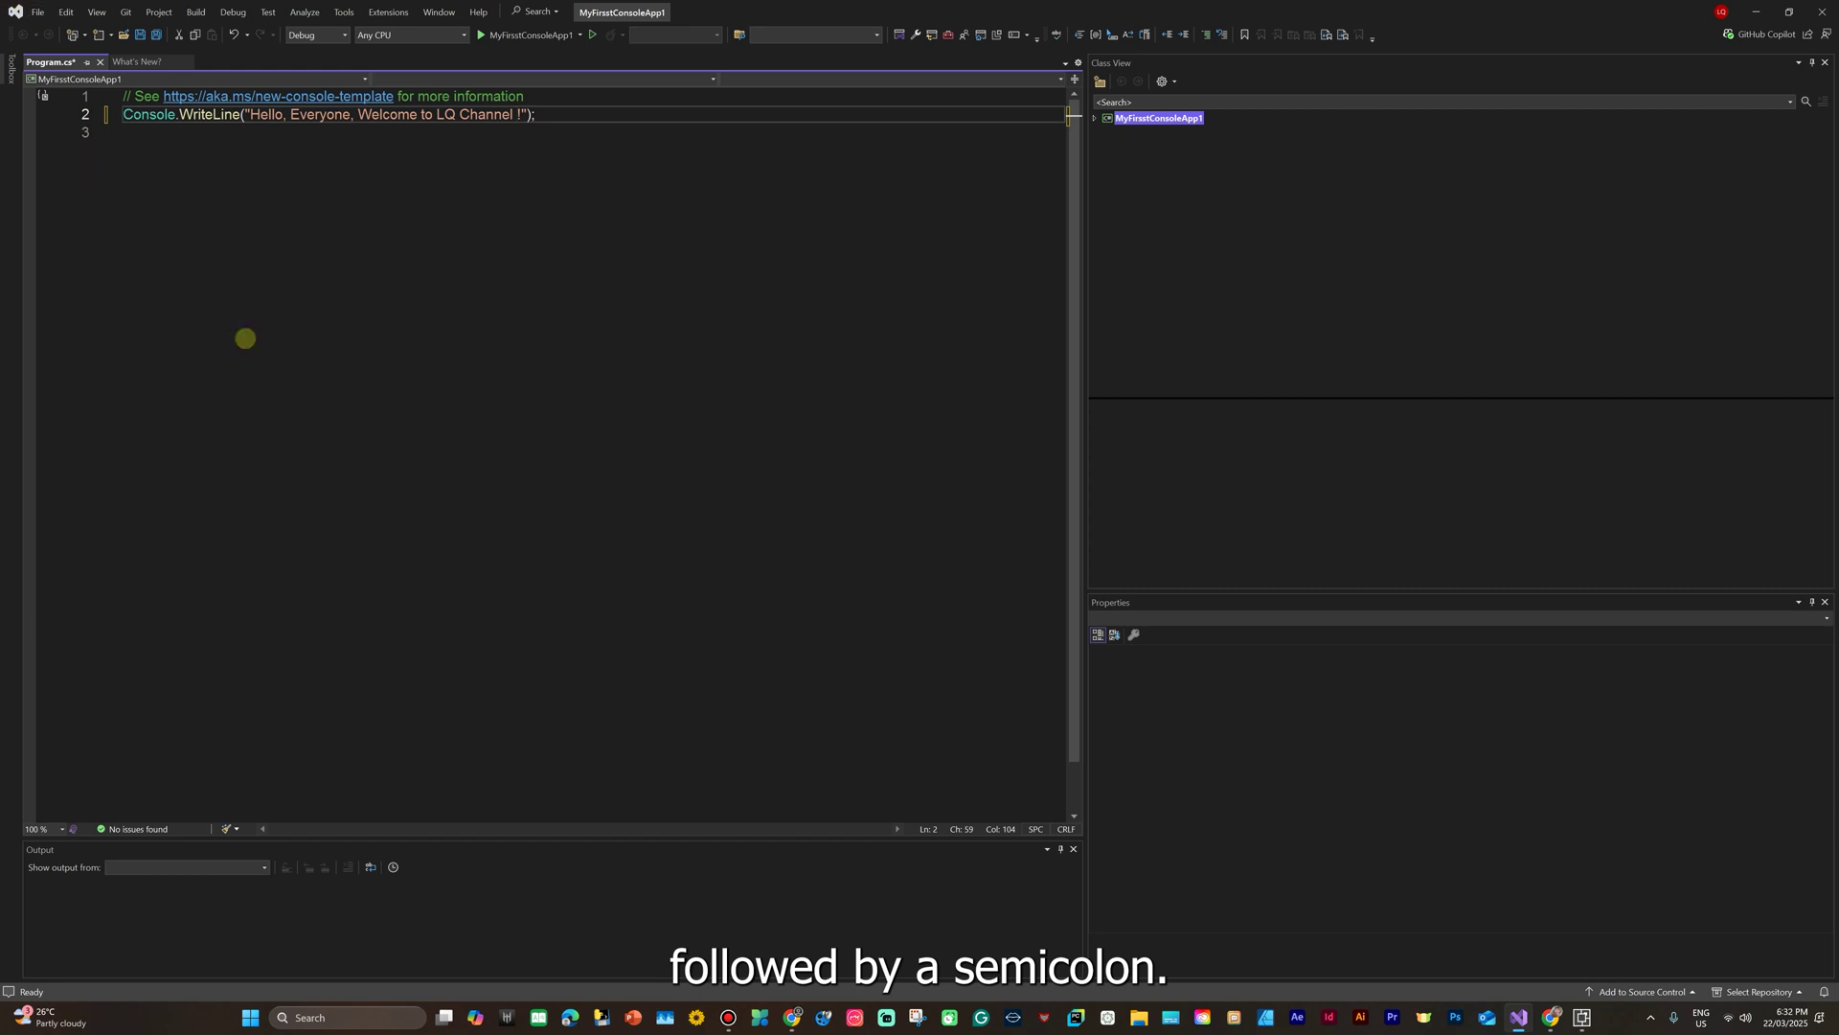
Add a new line after the WriteLine statement and build the solution
left_click(687, 122)
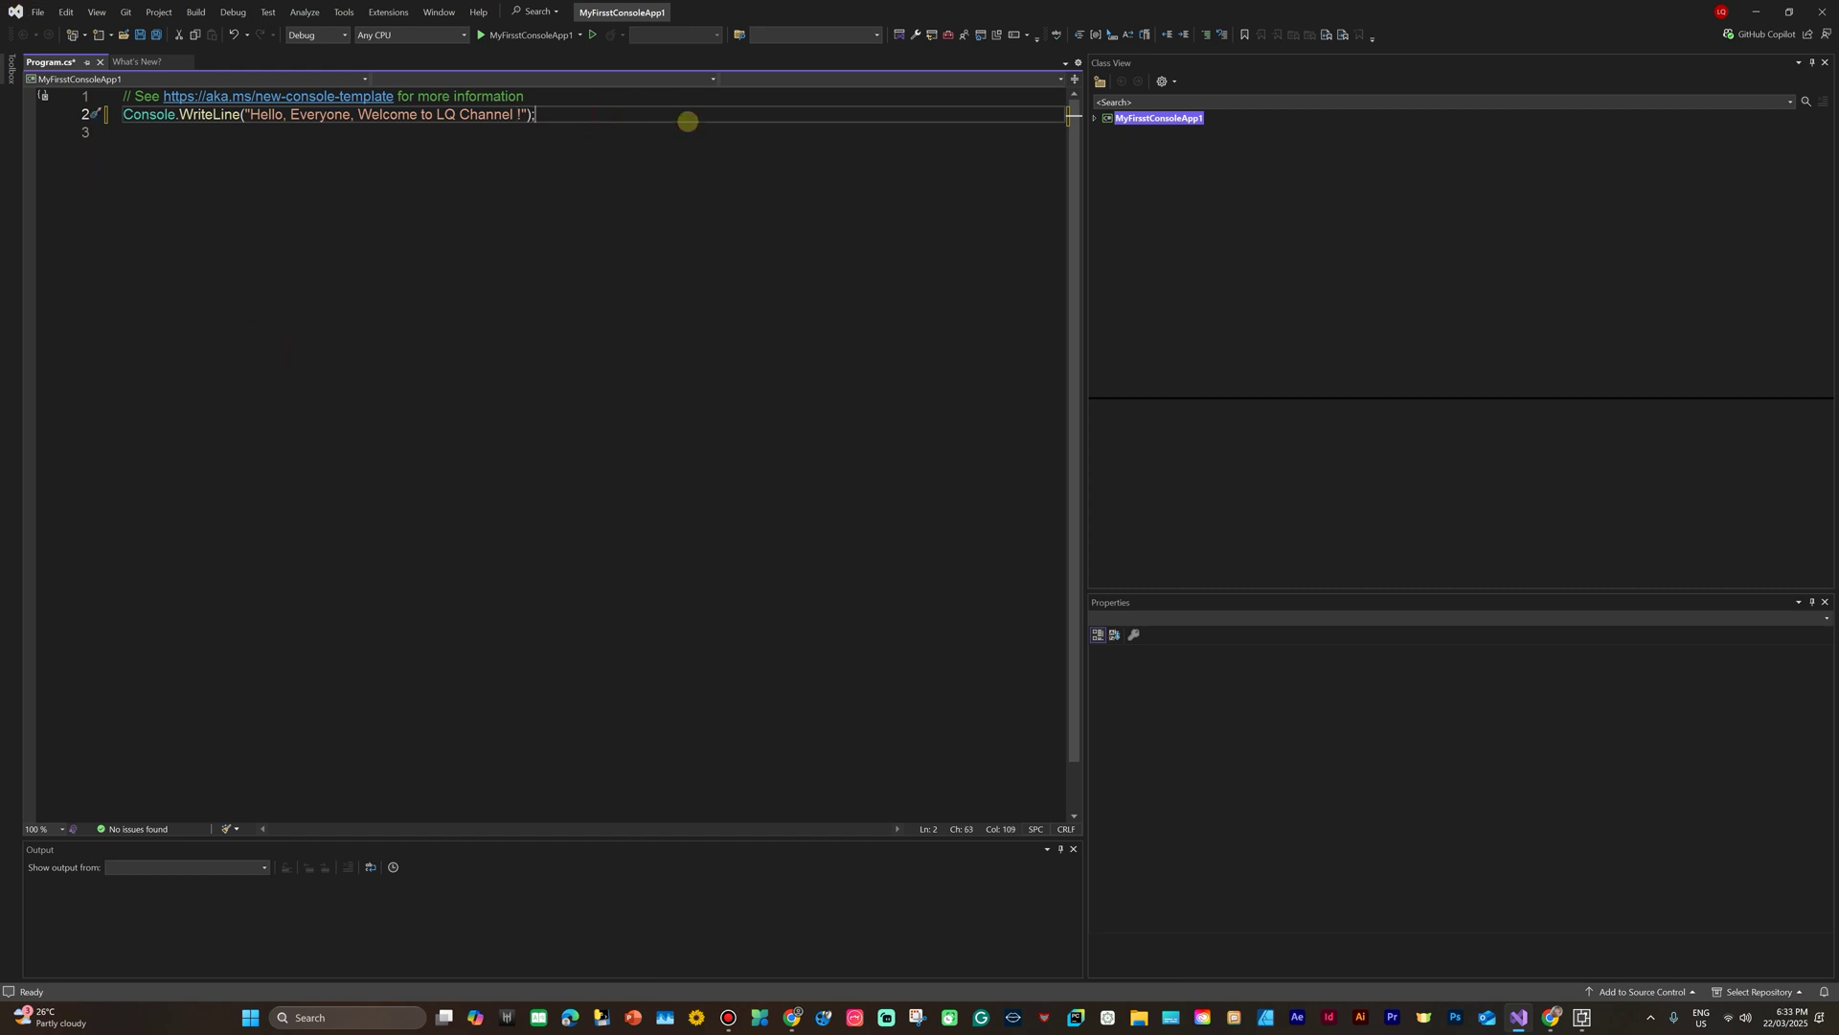
key("Return")
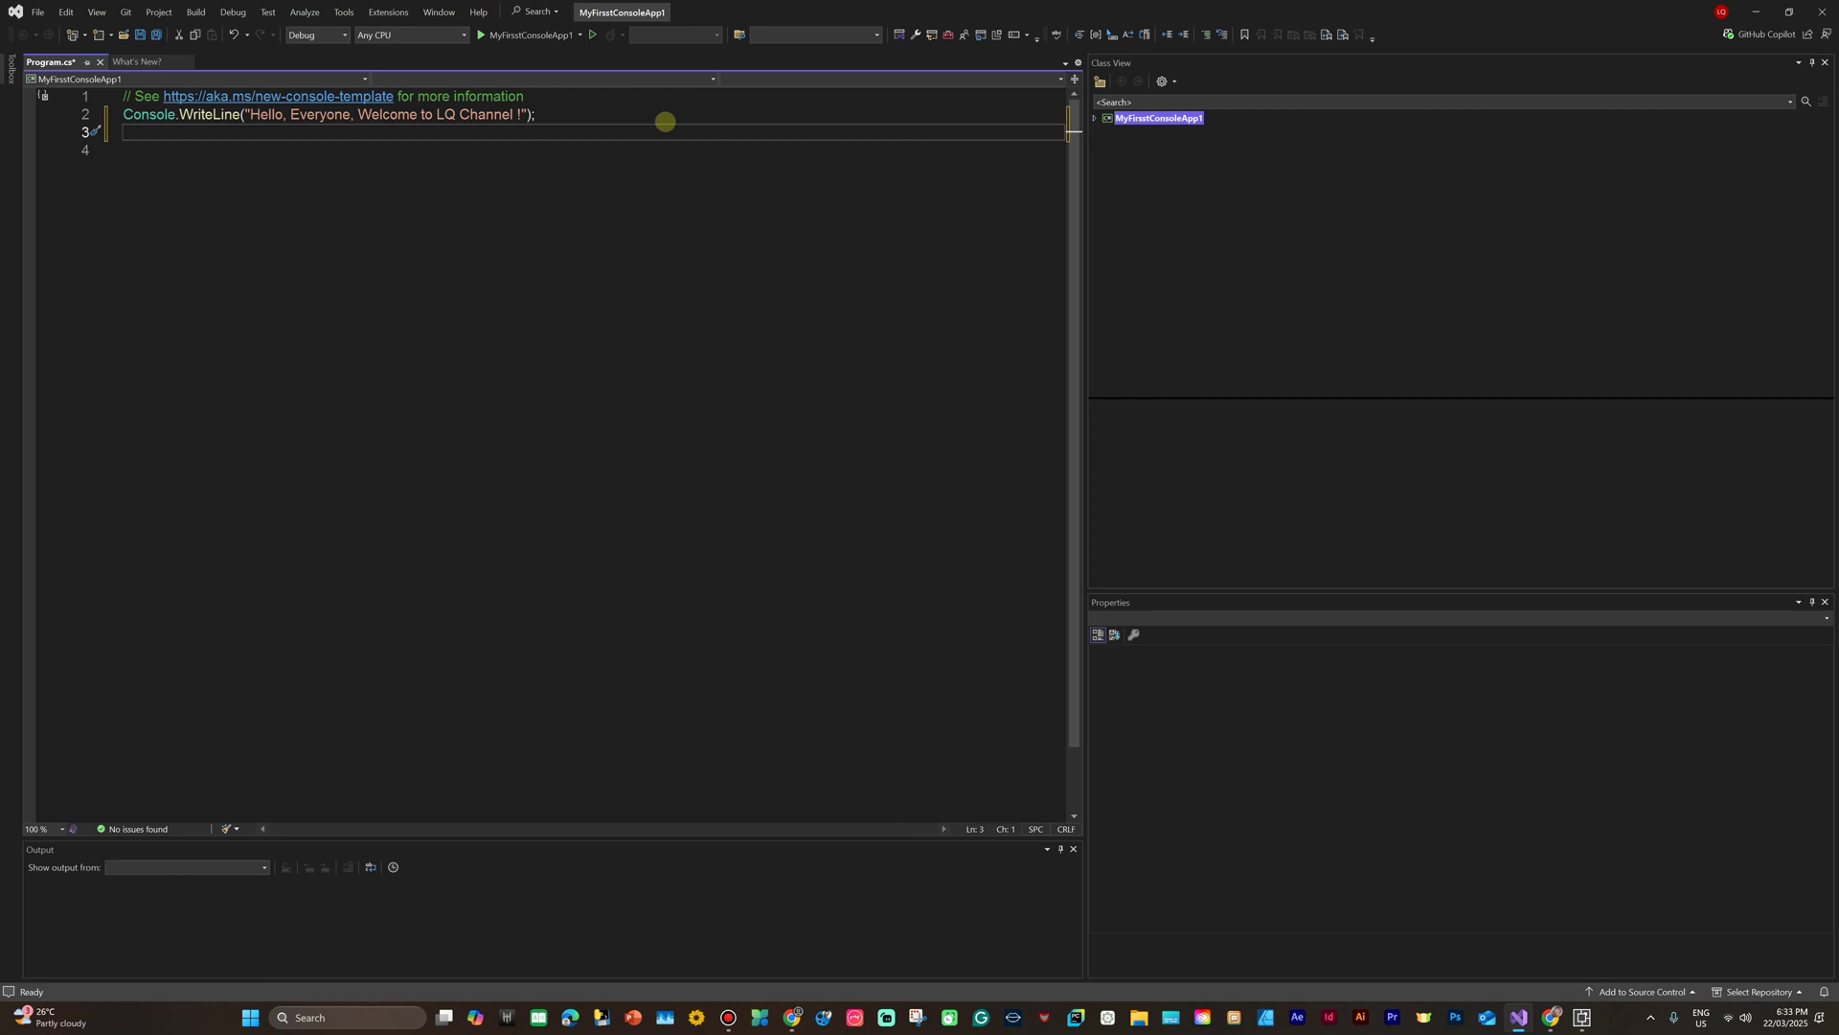
left_click(196, 11)
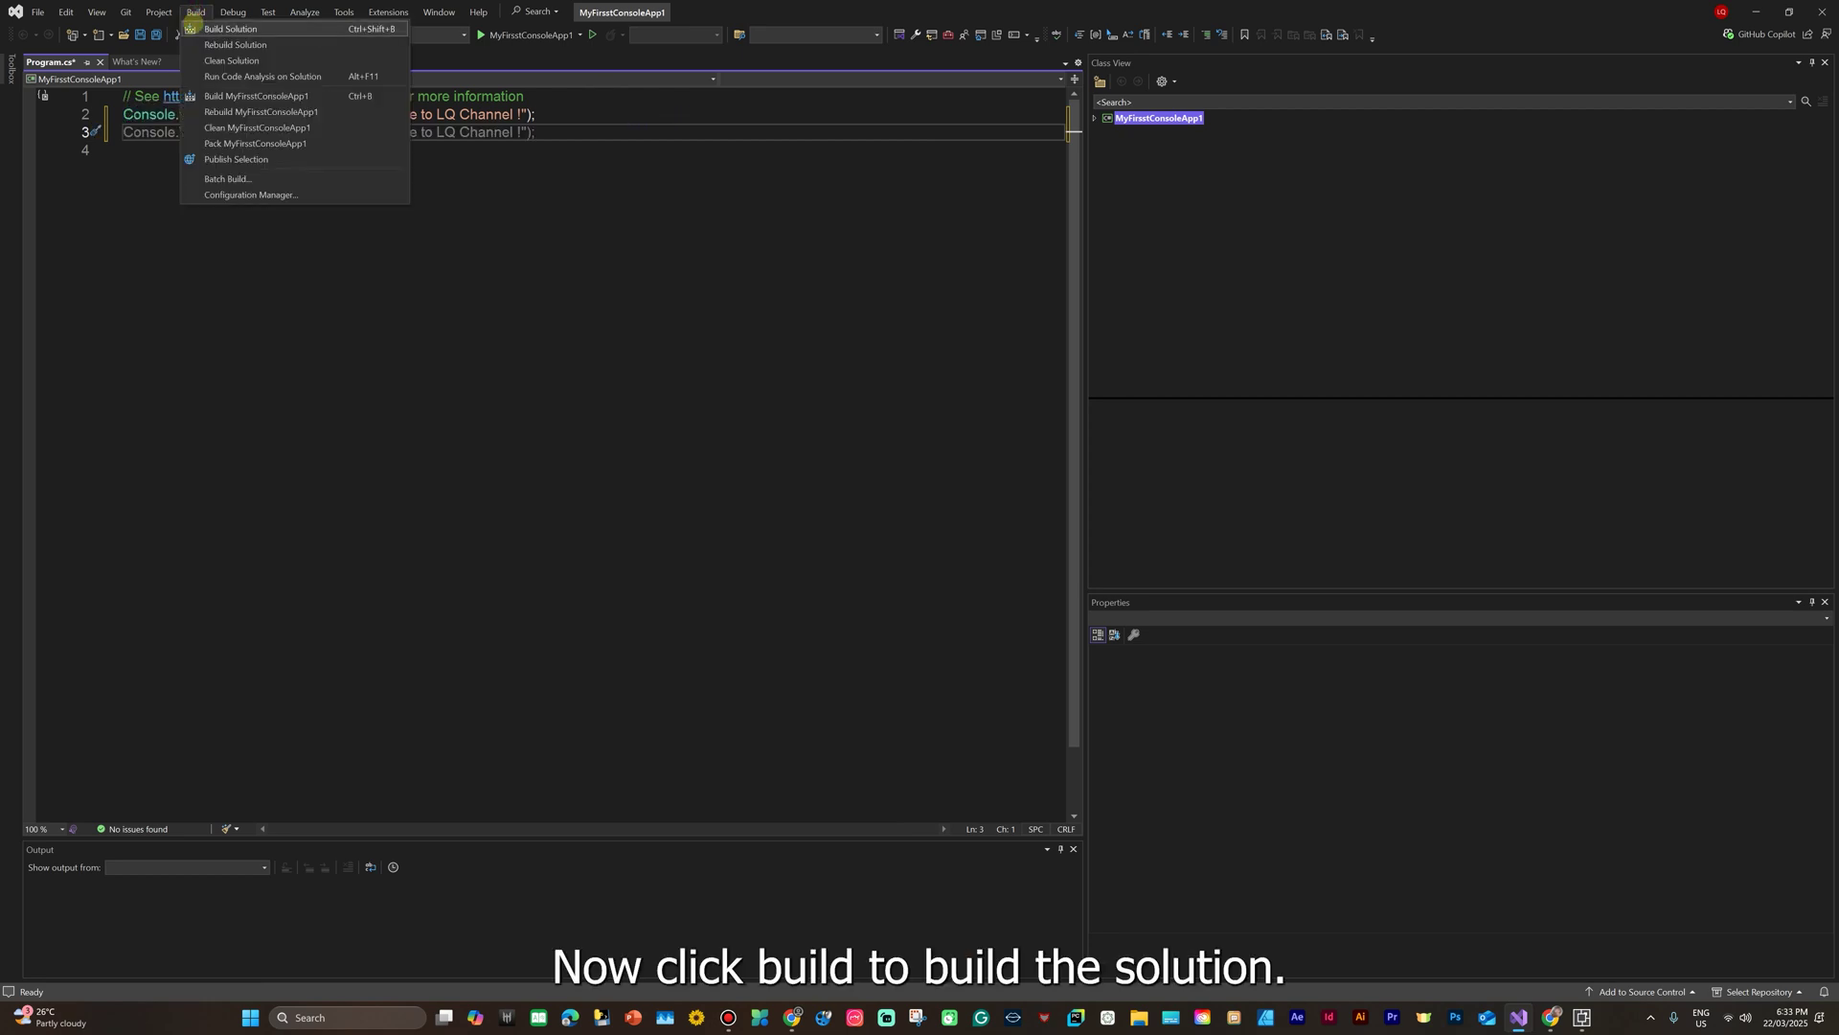
left_click(223, 29)
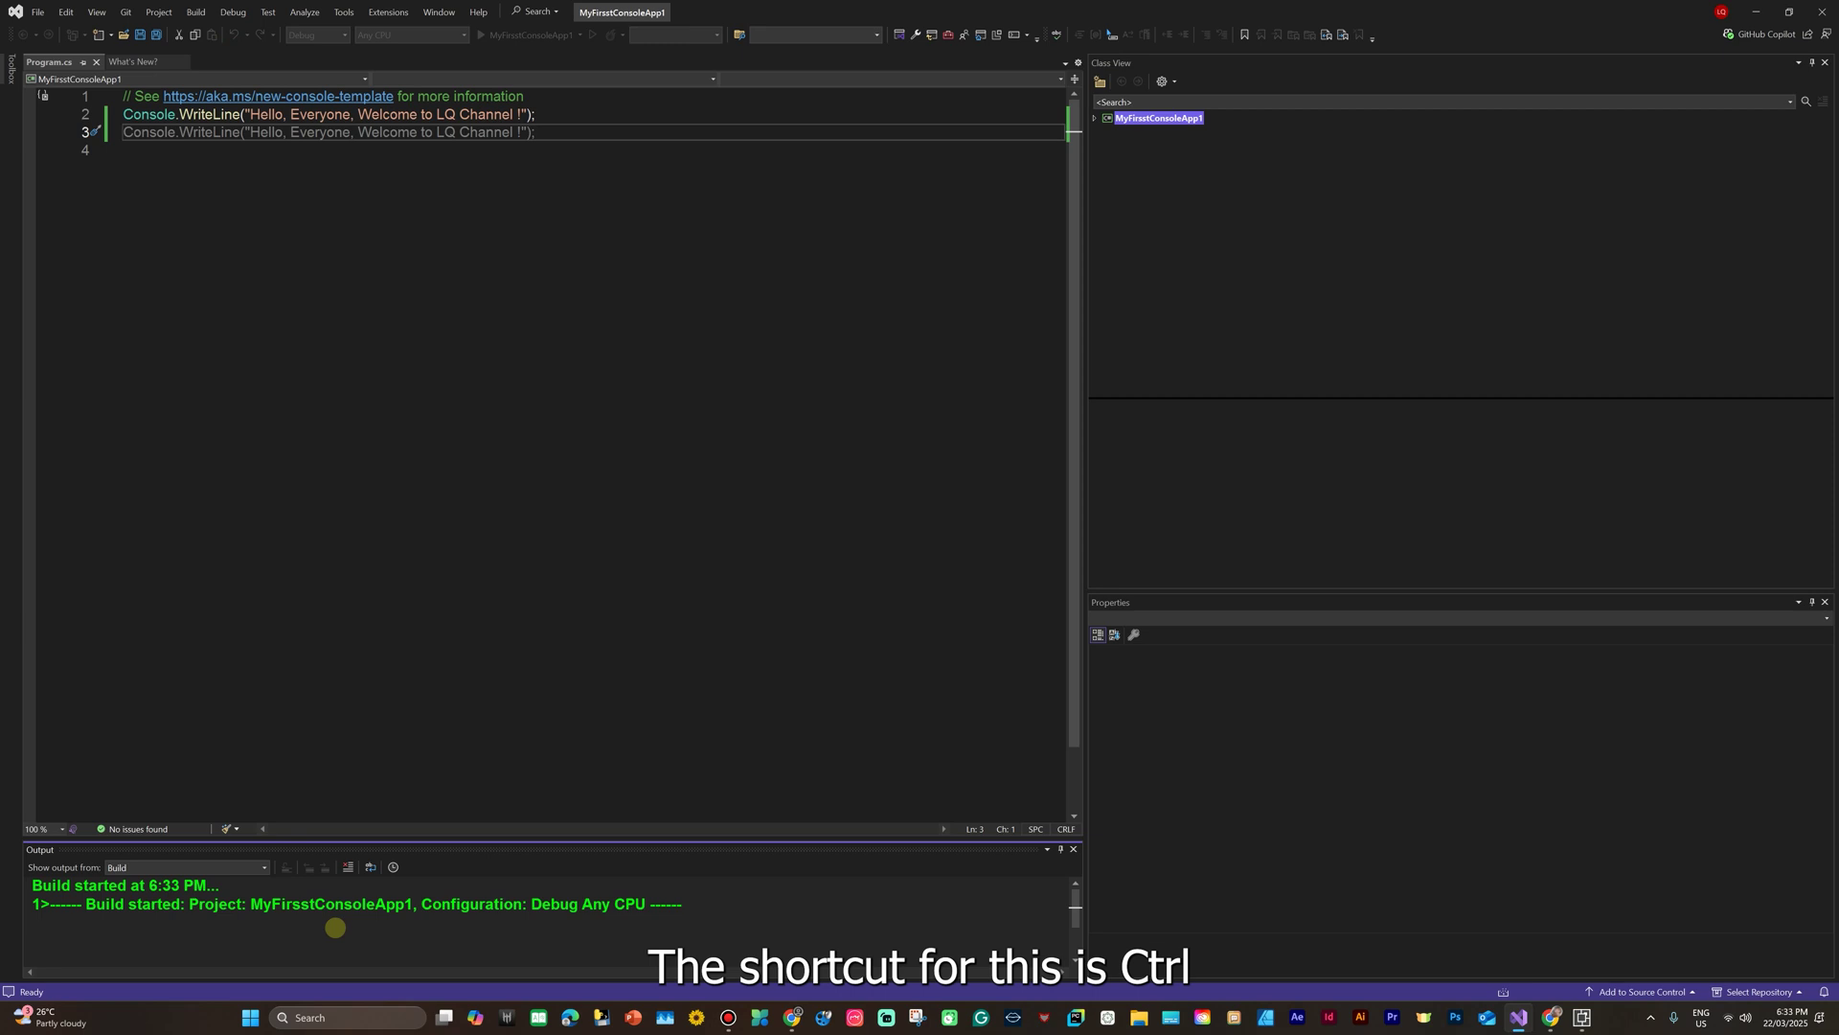
Run the built console application with debugging to show its greeting in the console window
left_click(335, 928)
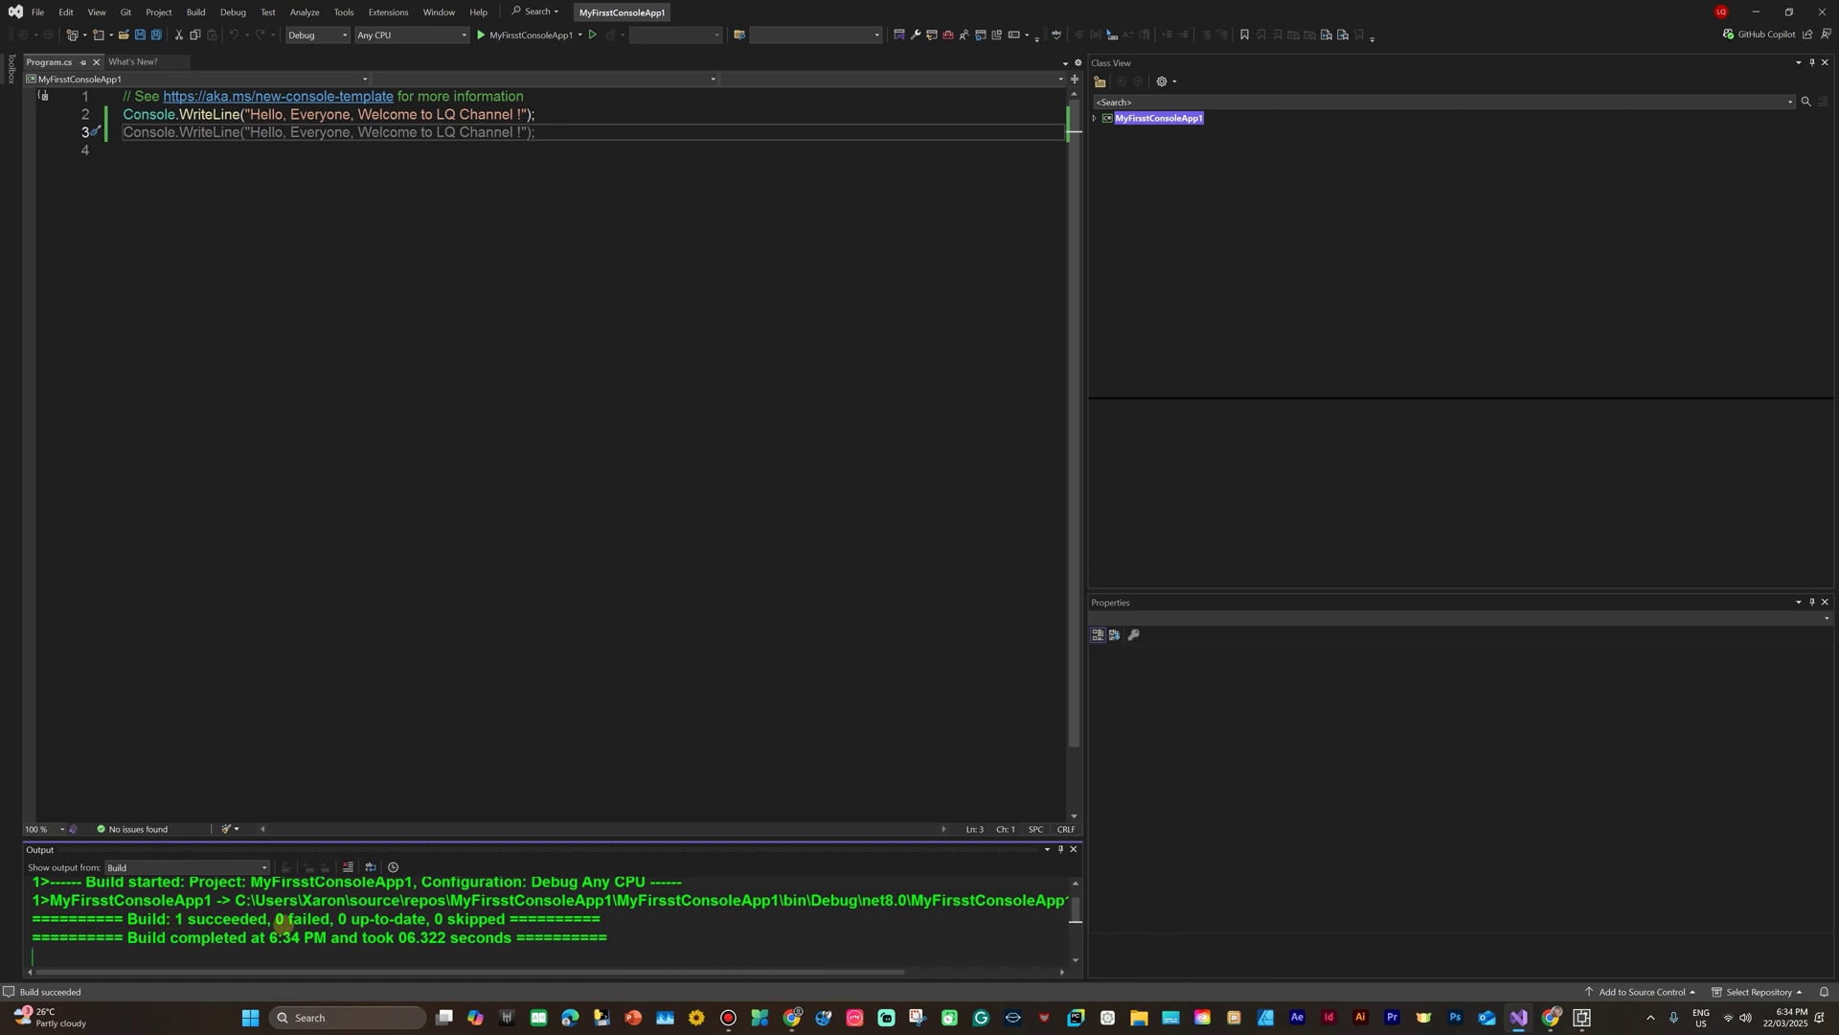
left_click(230, 11)
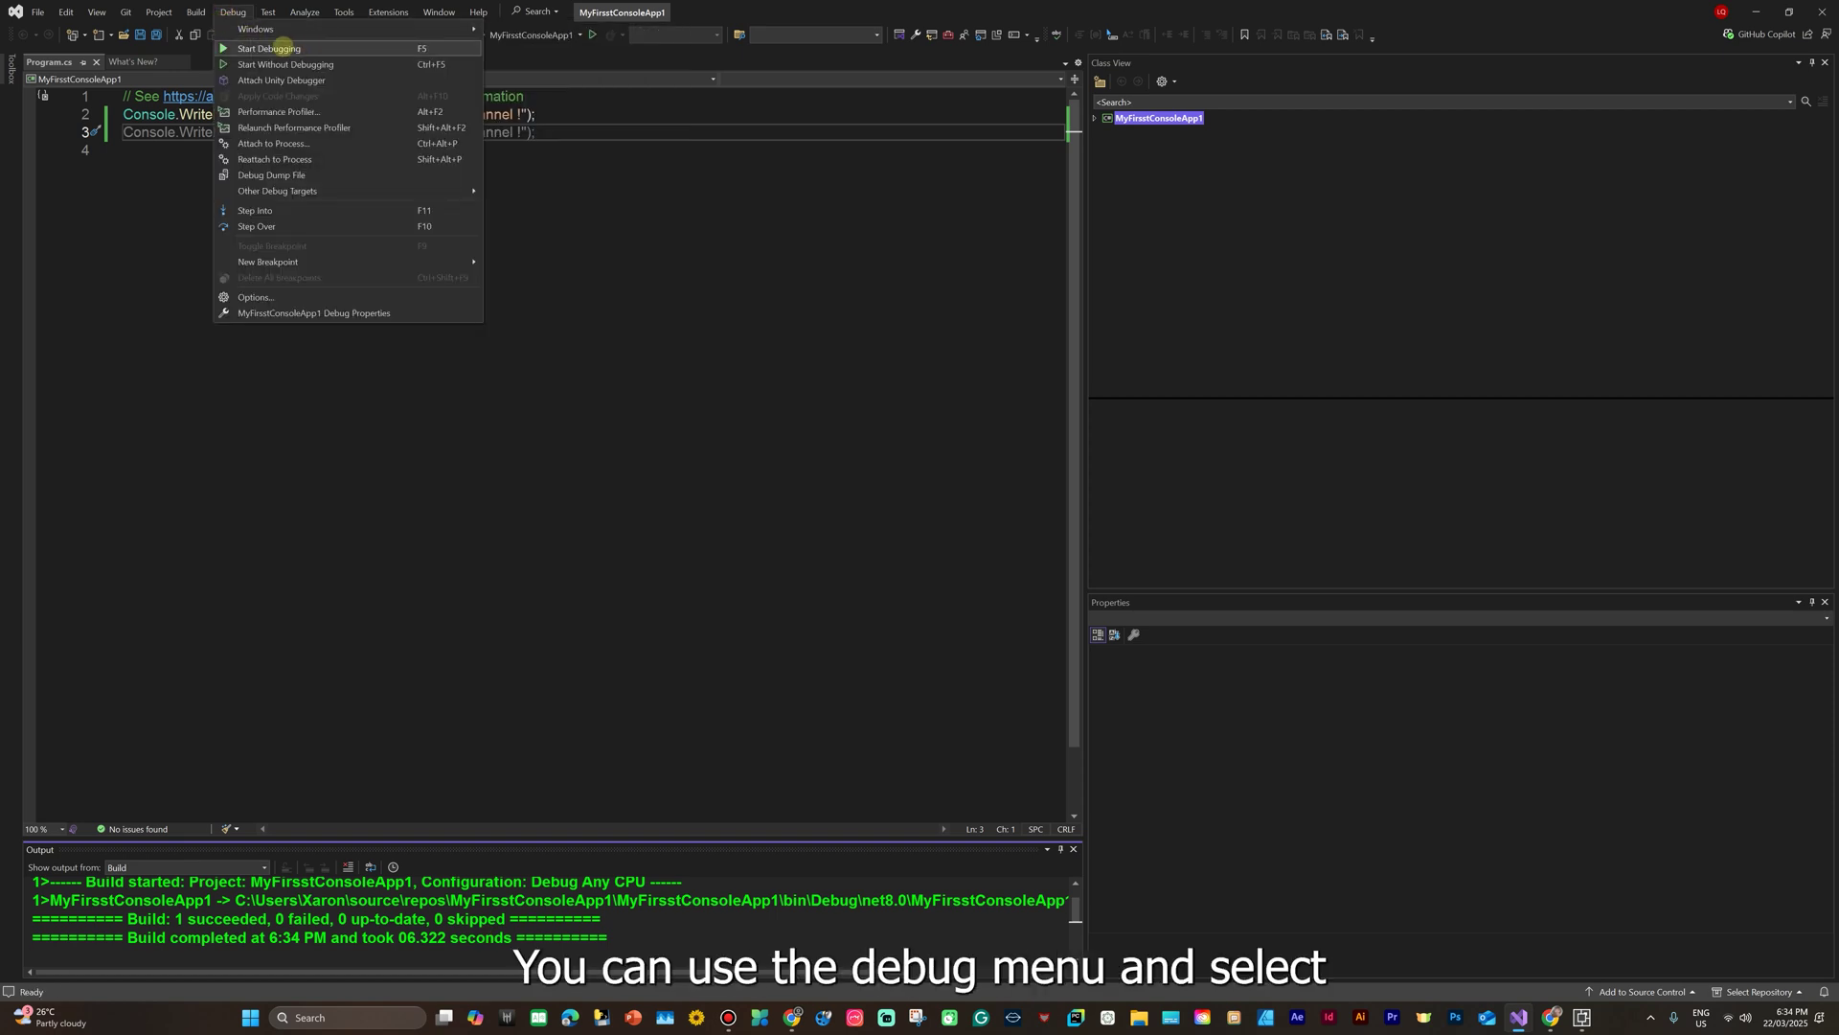
left_click(235, 48)
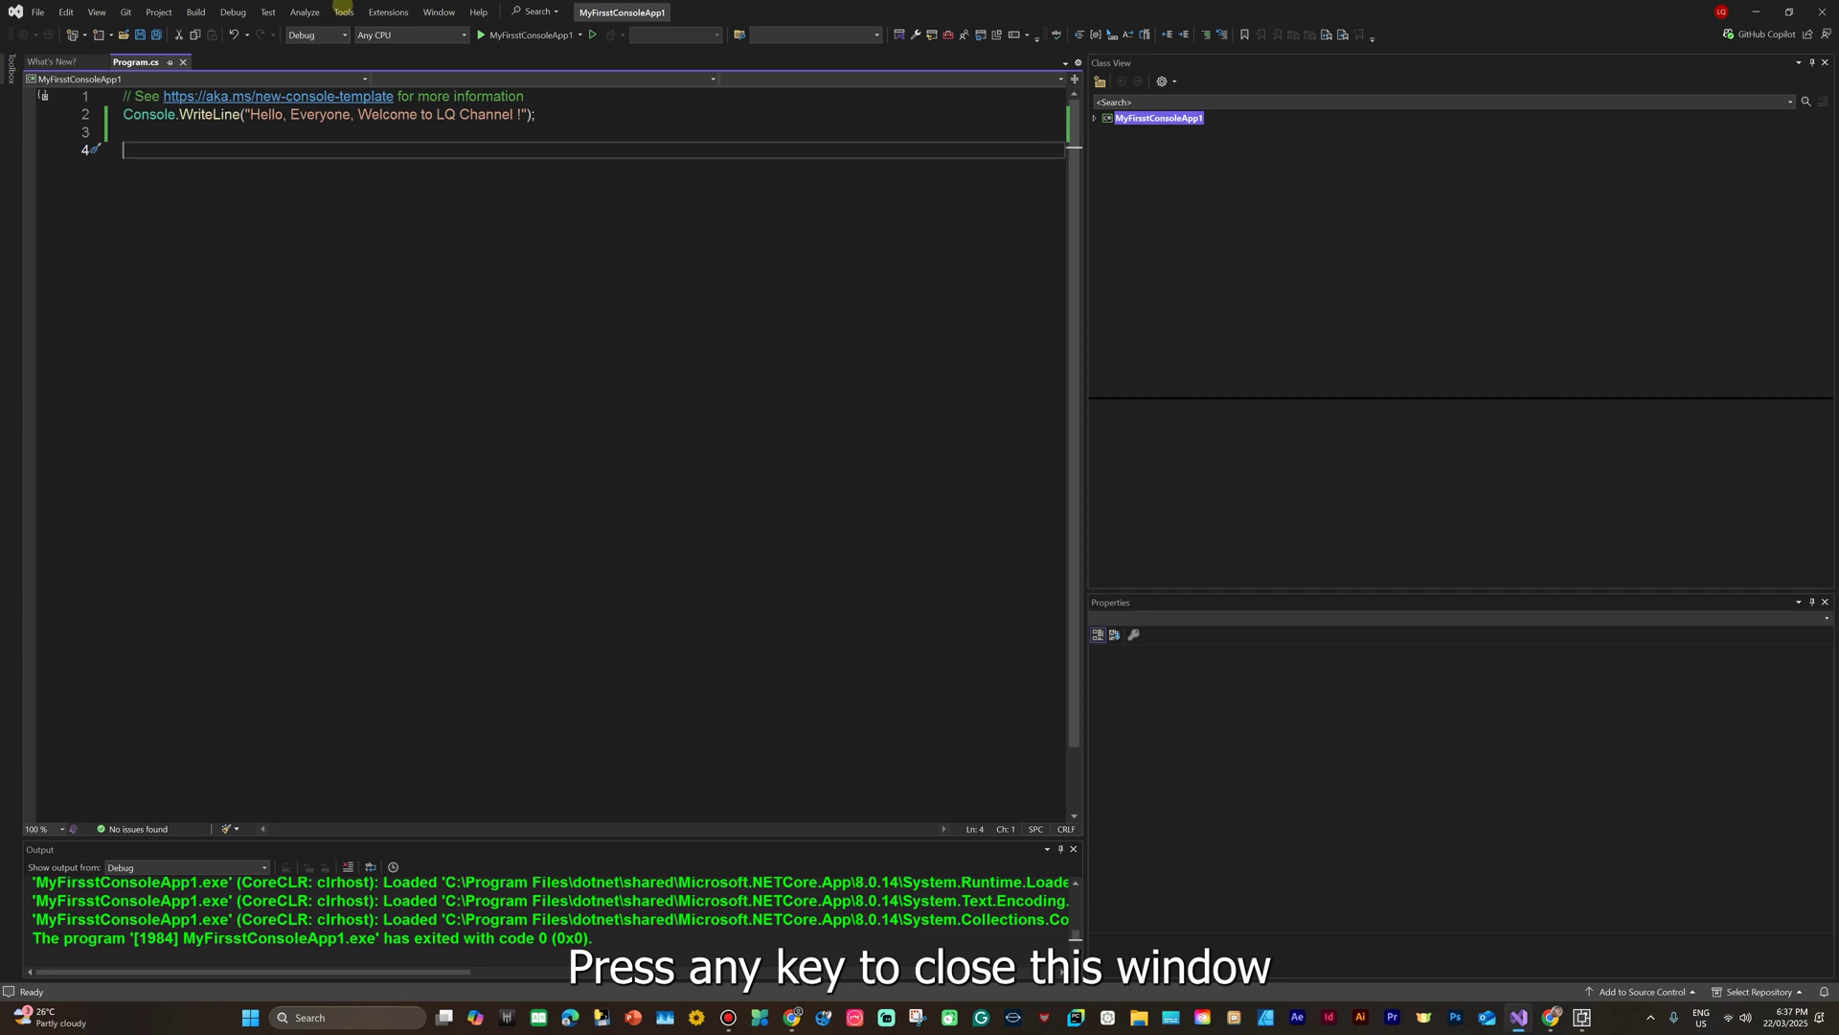
Change the color theme of the development environment to Light
left_click(344, 12)
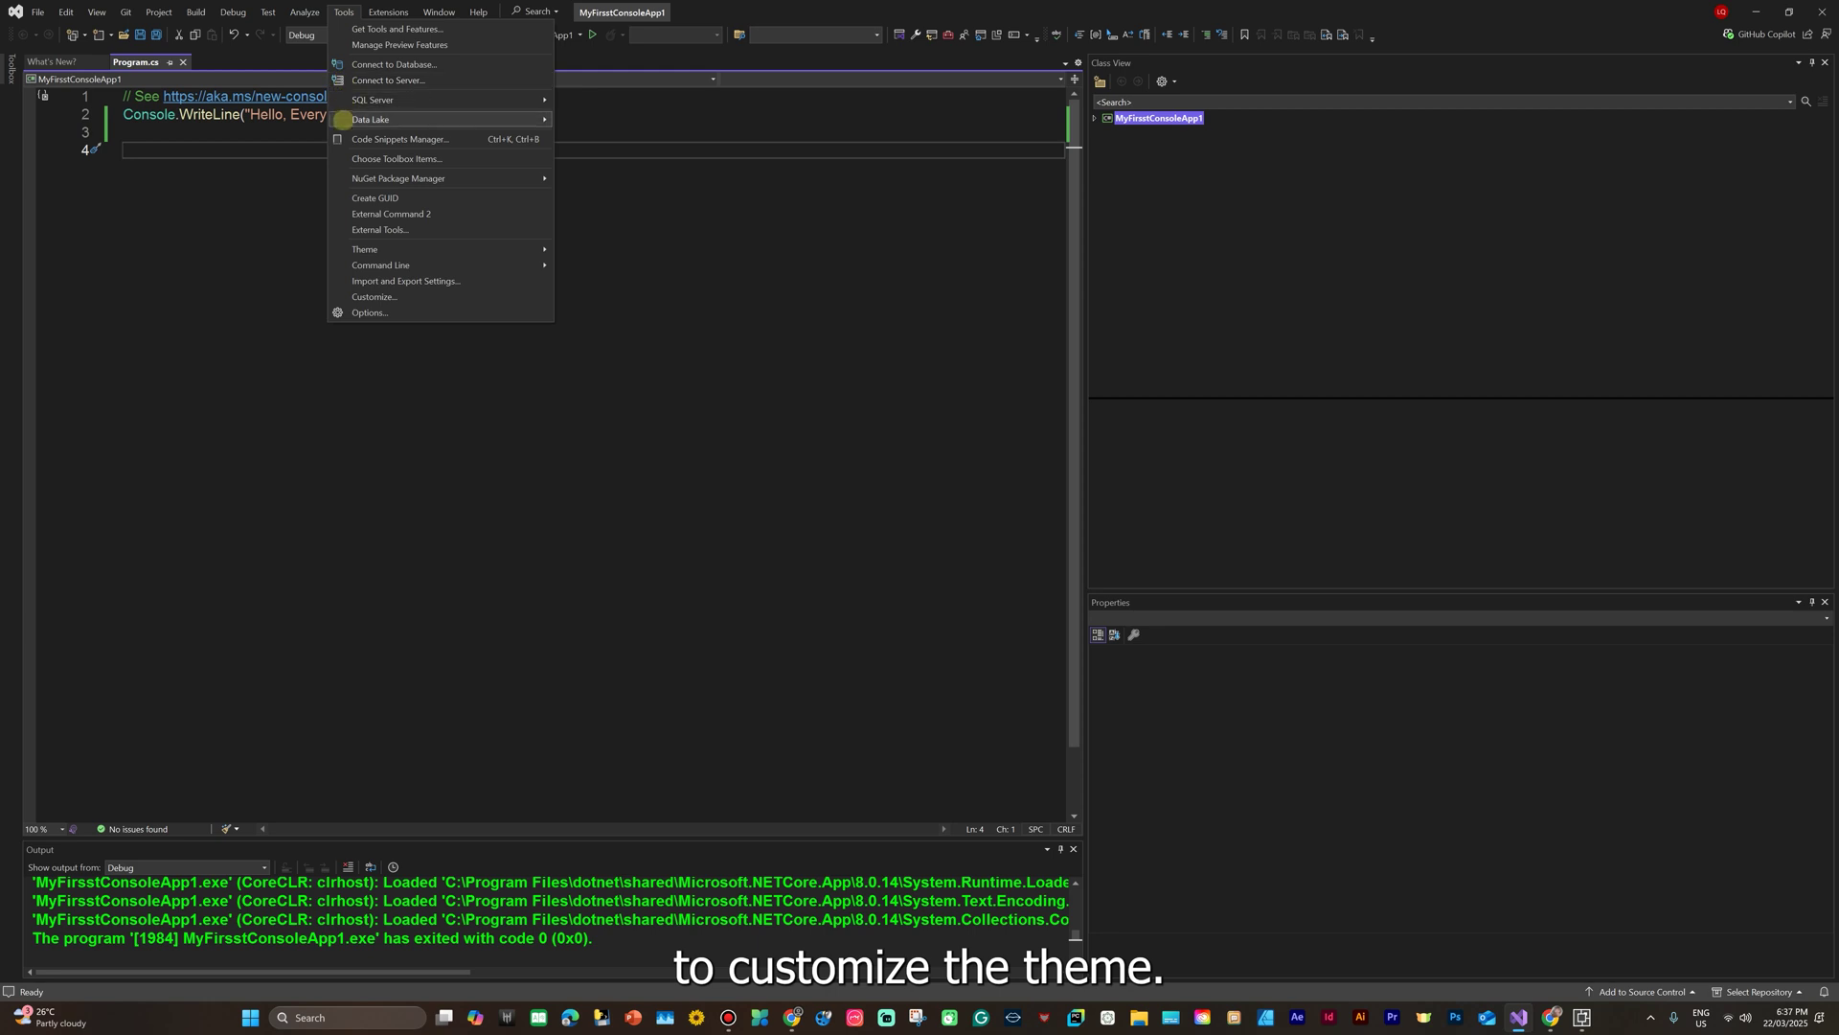
mouse_move(359, 249)
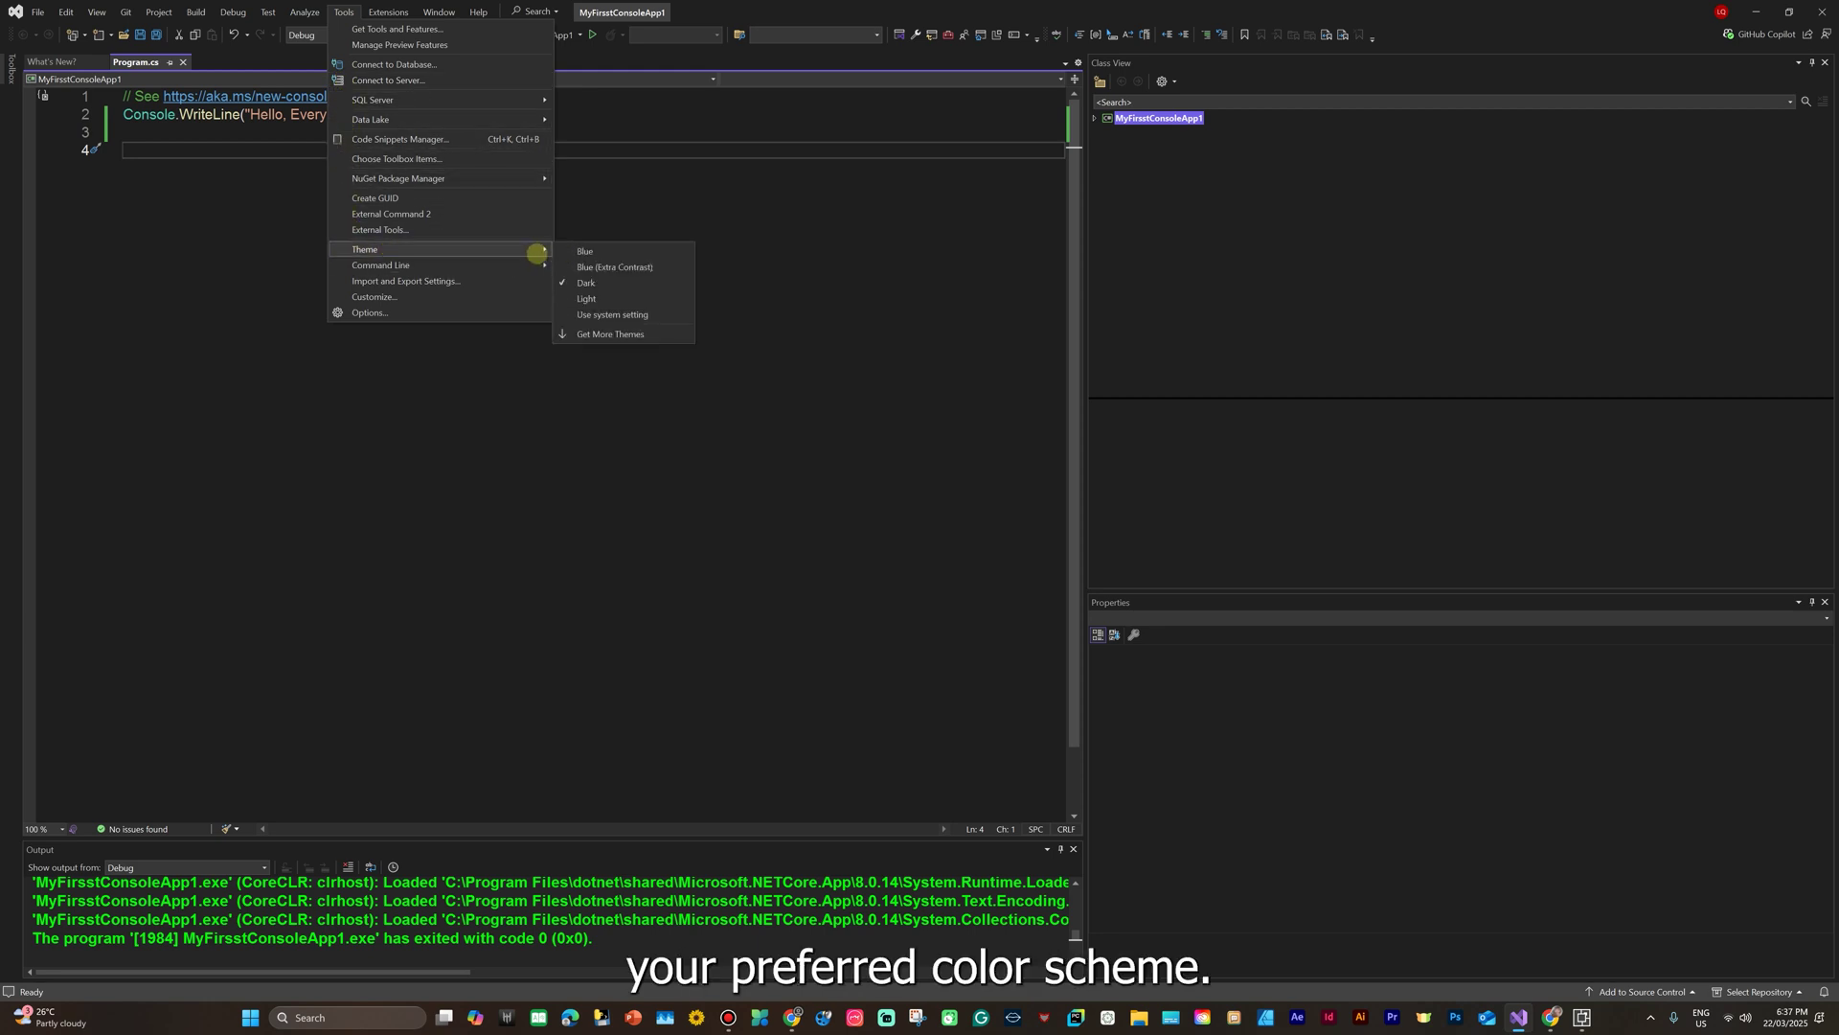
left_click(584, 298)
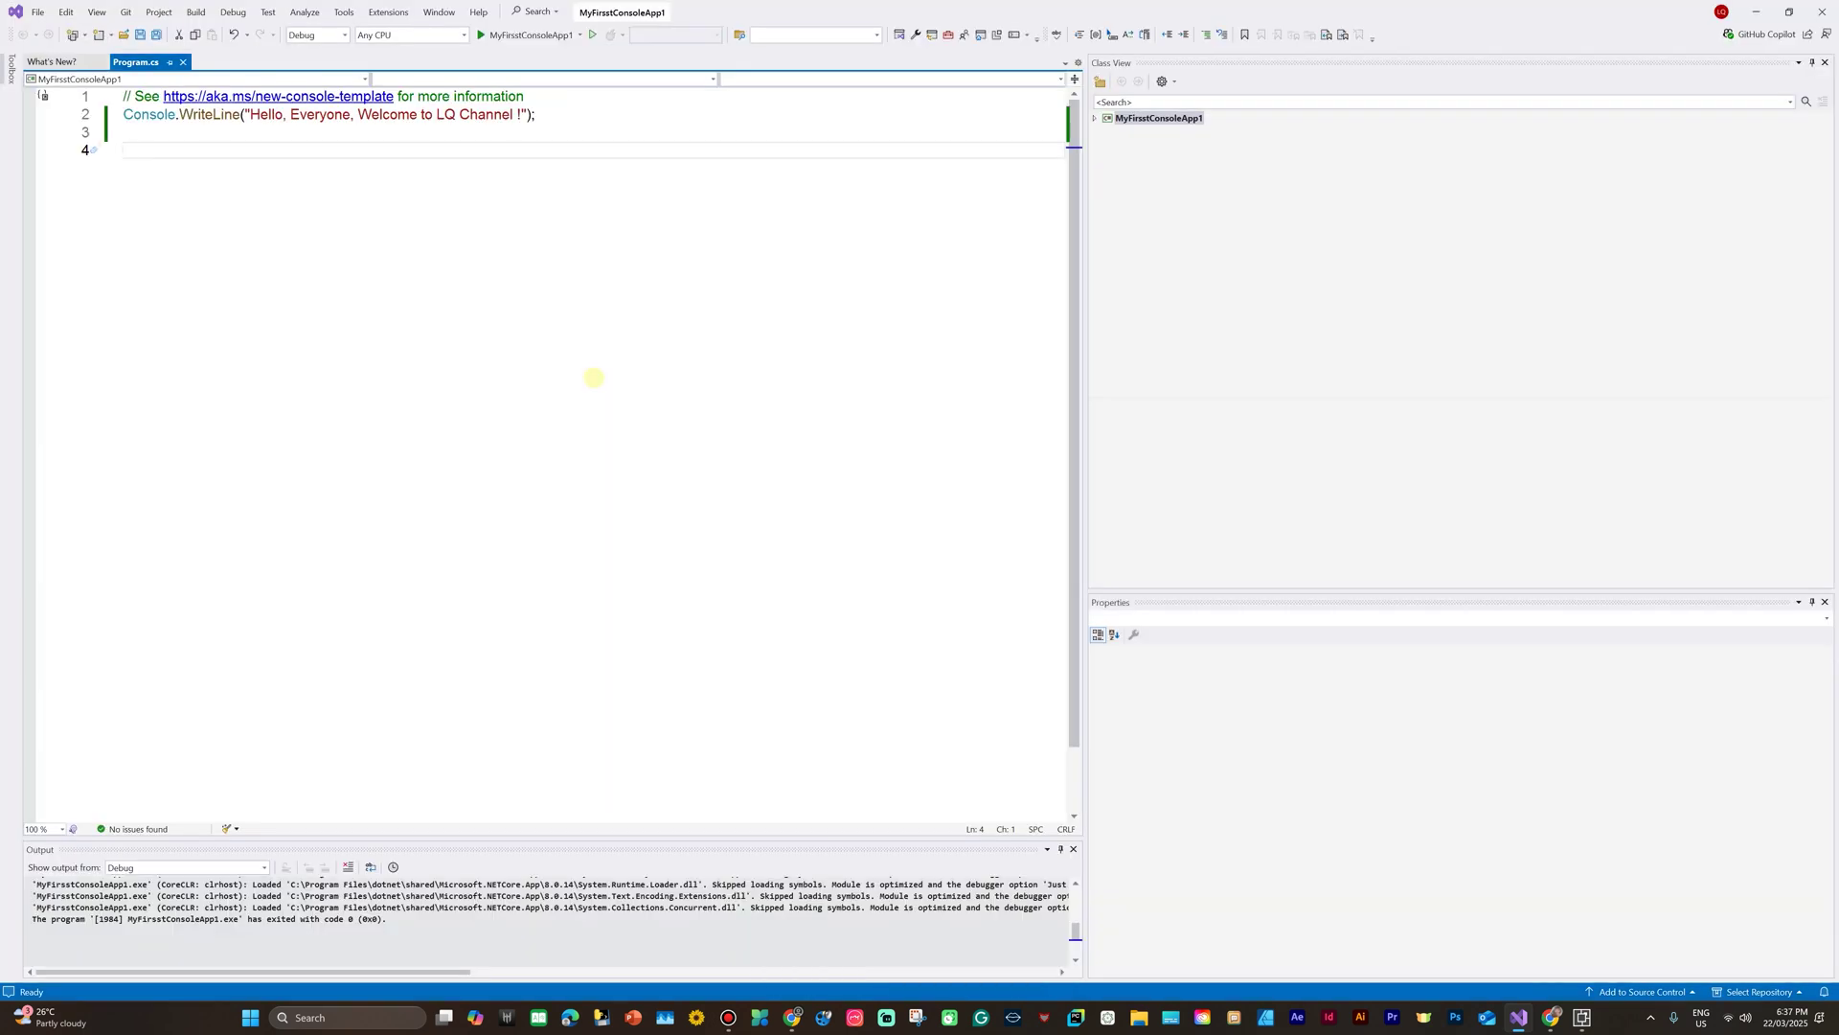
Try the Blue (Extra Contrast) color theme for the development environment
left_click(343, 11)
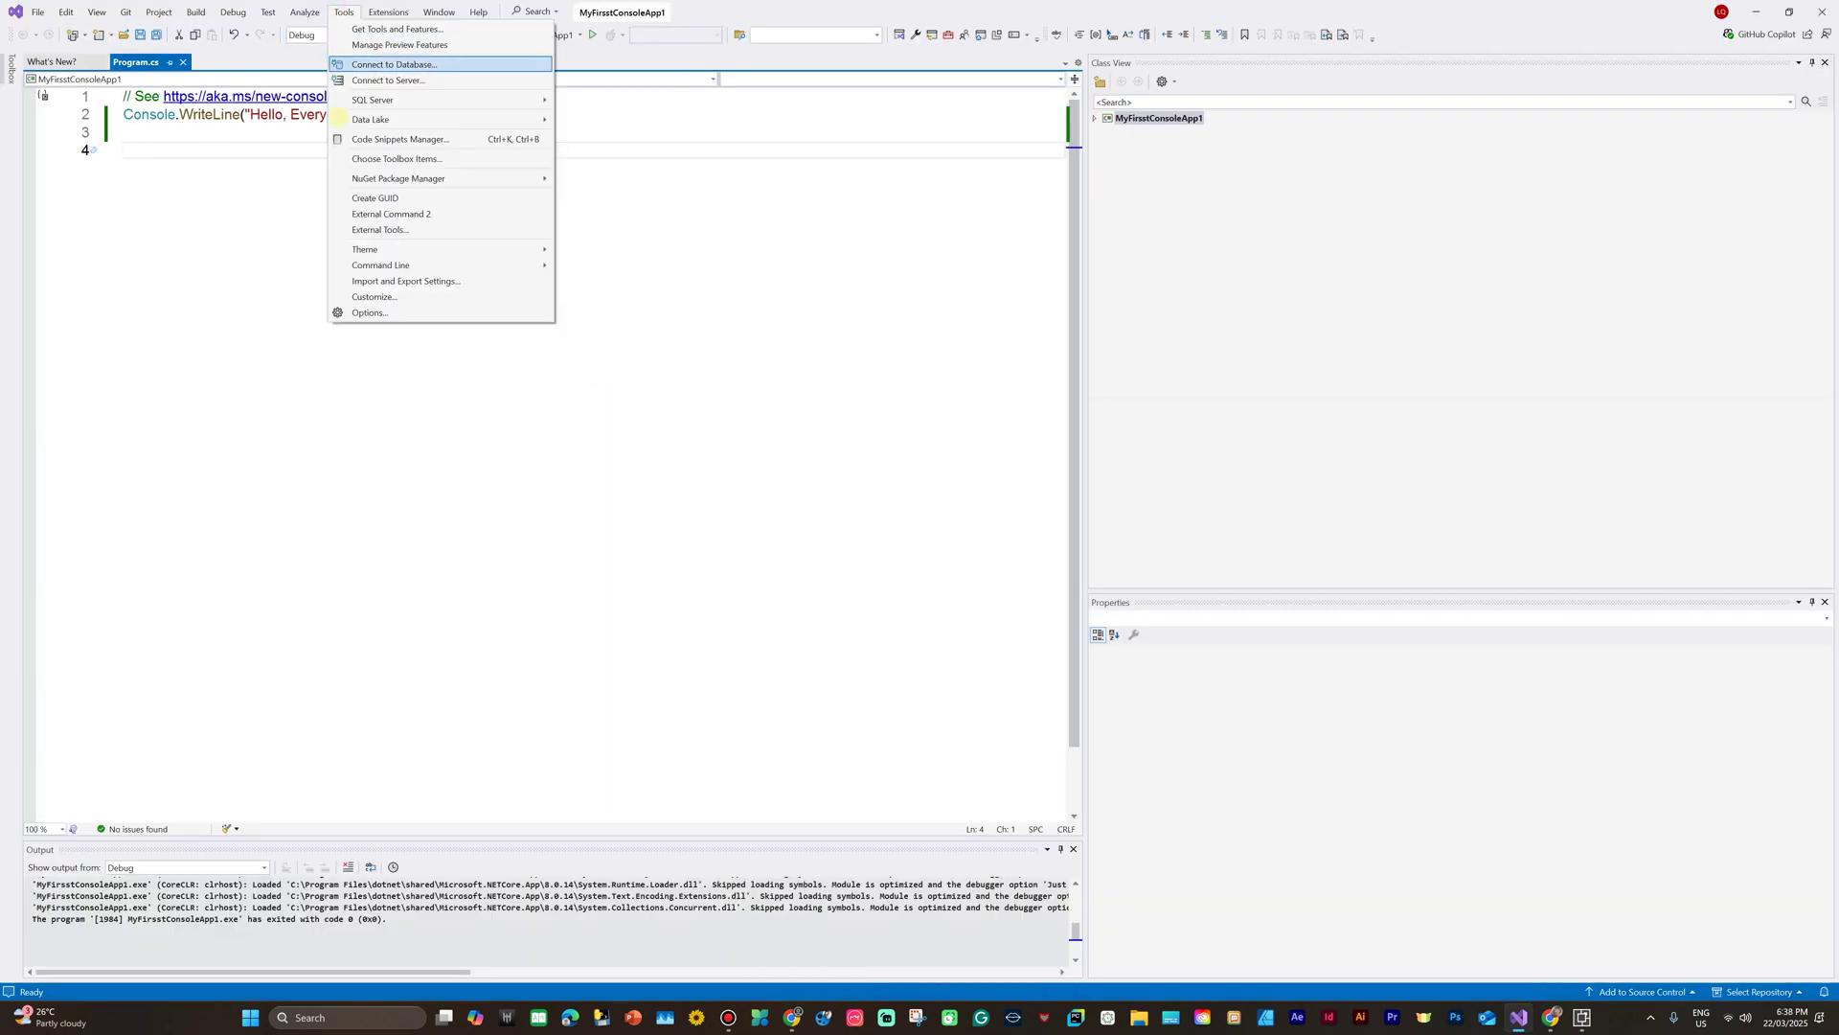
mouse_move(350, 247)
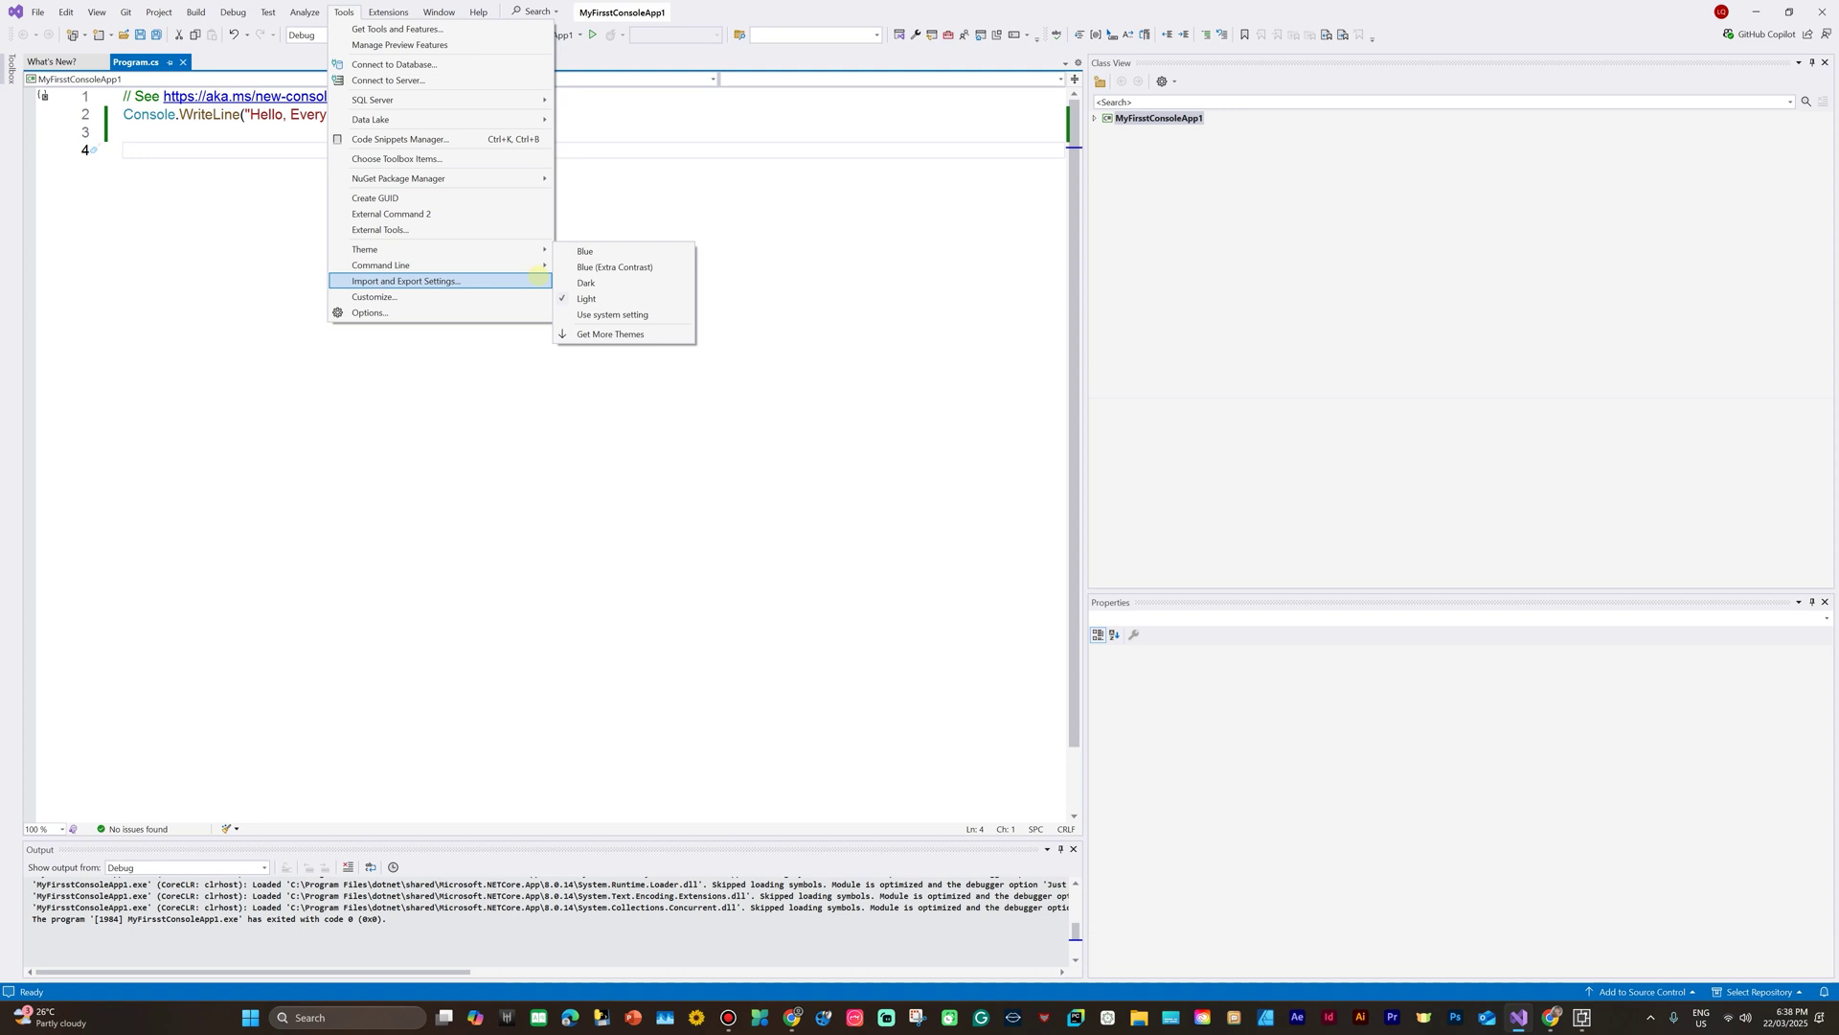
left_click(614, 267)
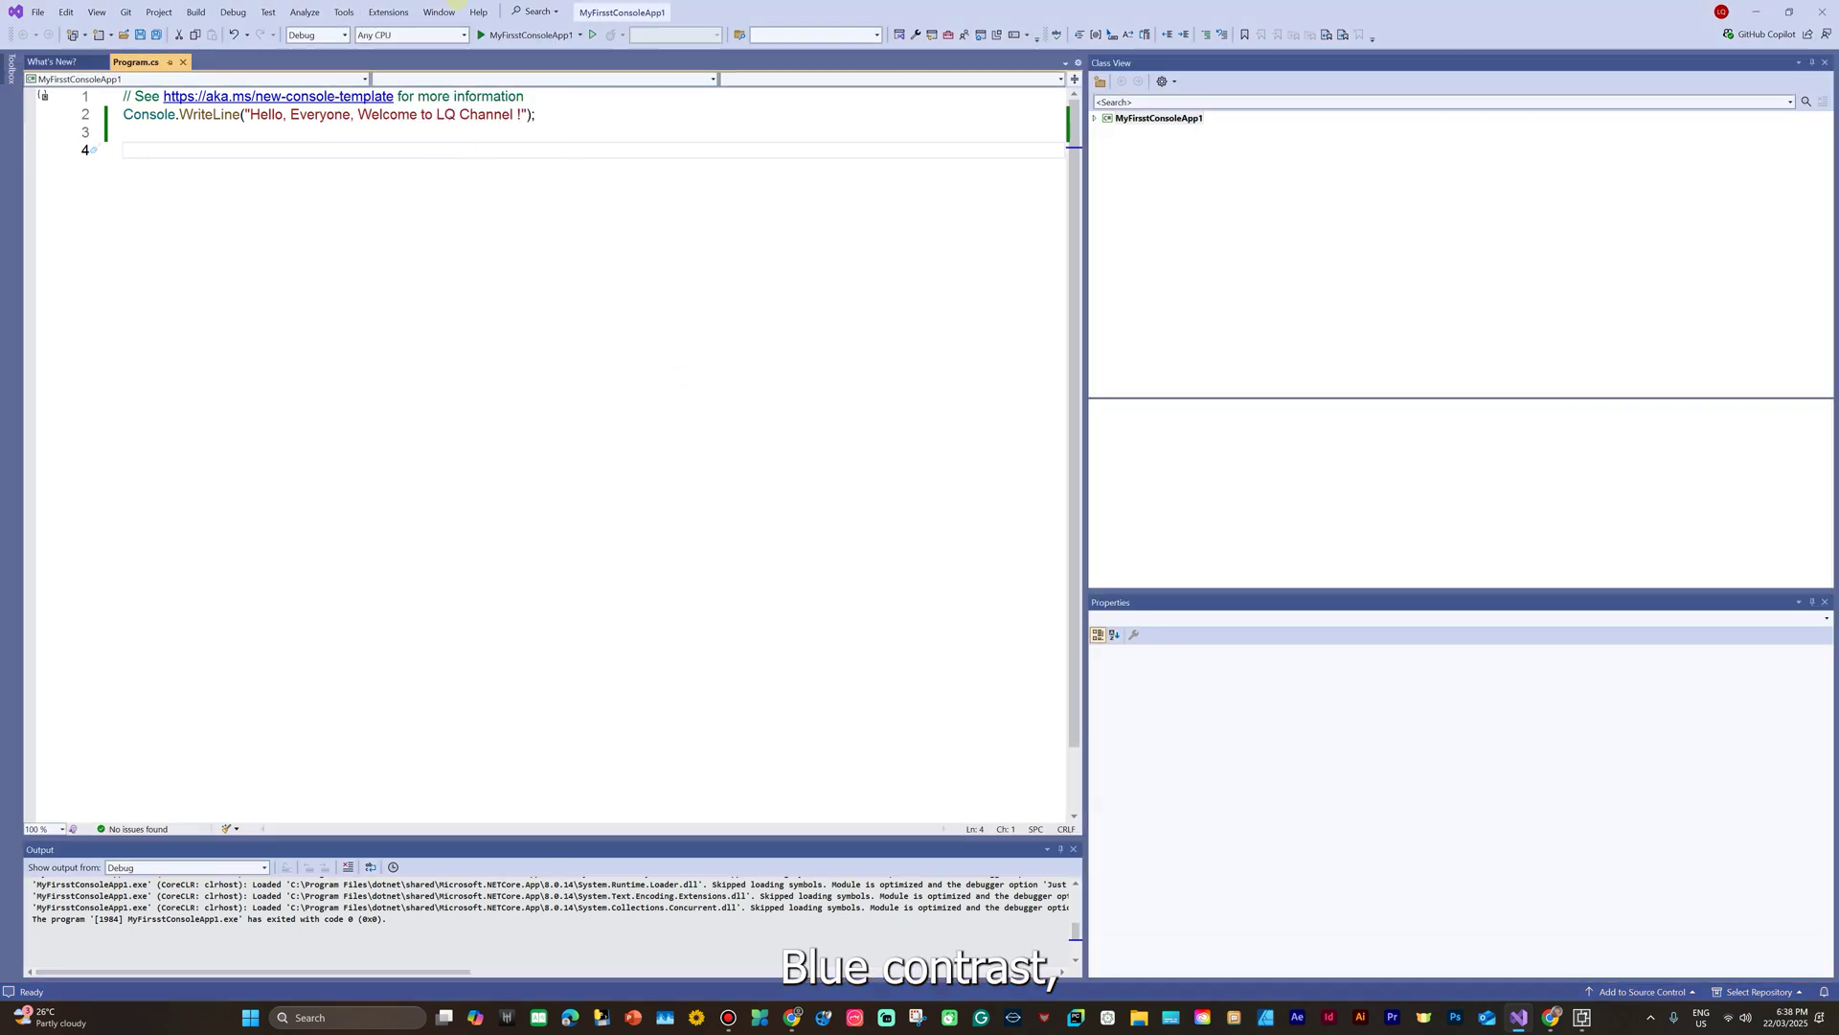
Set the color theme of the development environment back to Dark
left_click(387, 12)
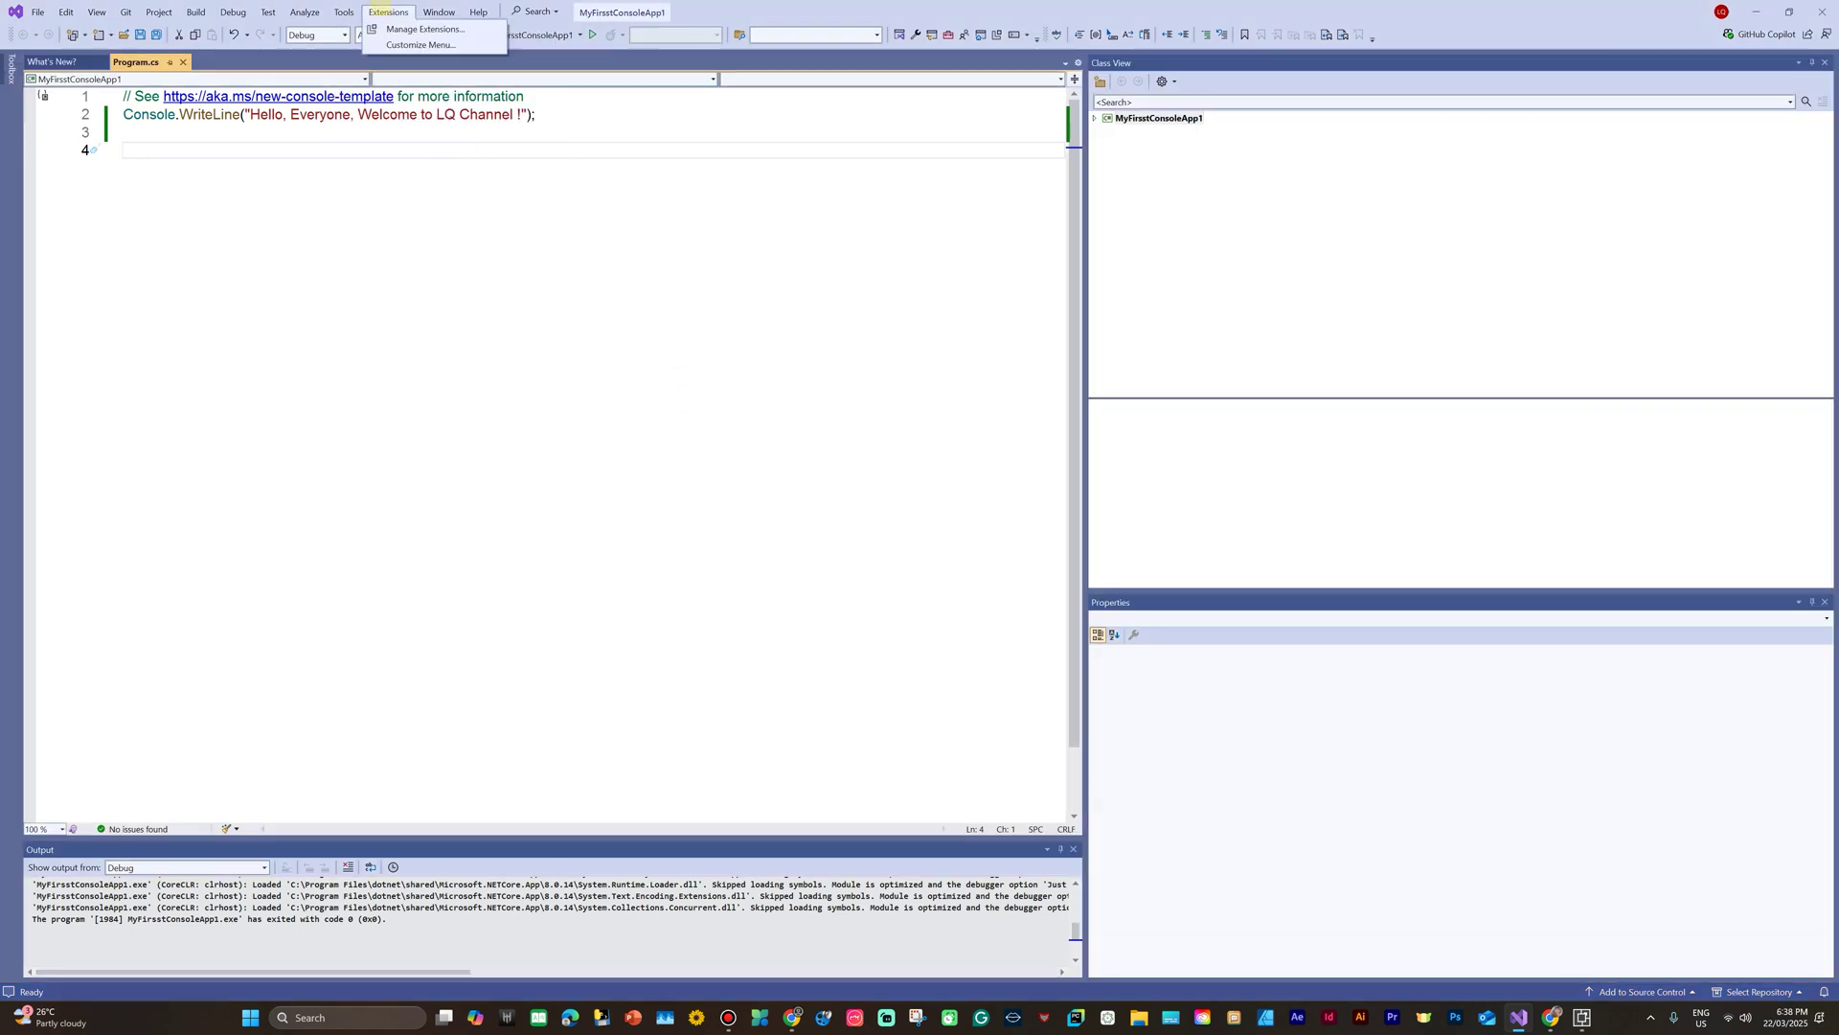
mouse_move(341, 11)
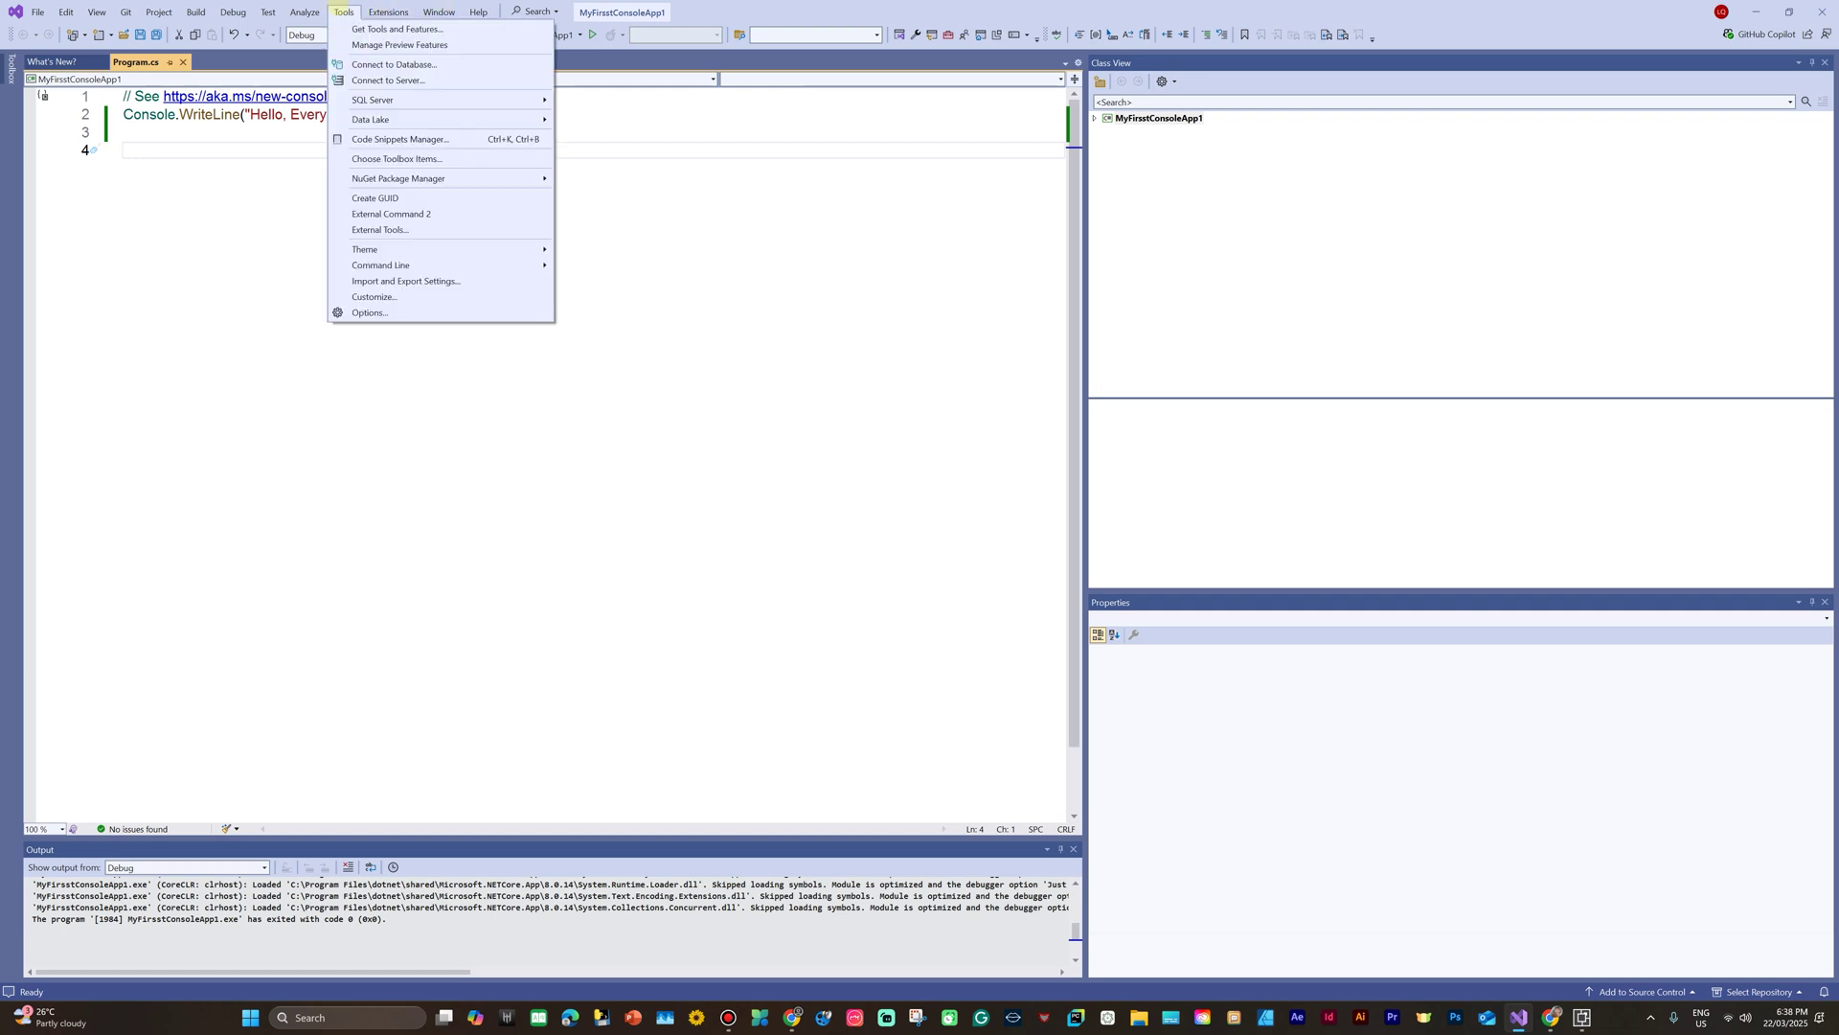
mouse_move(503, 247)
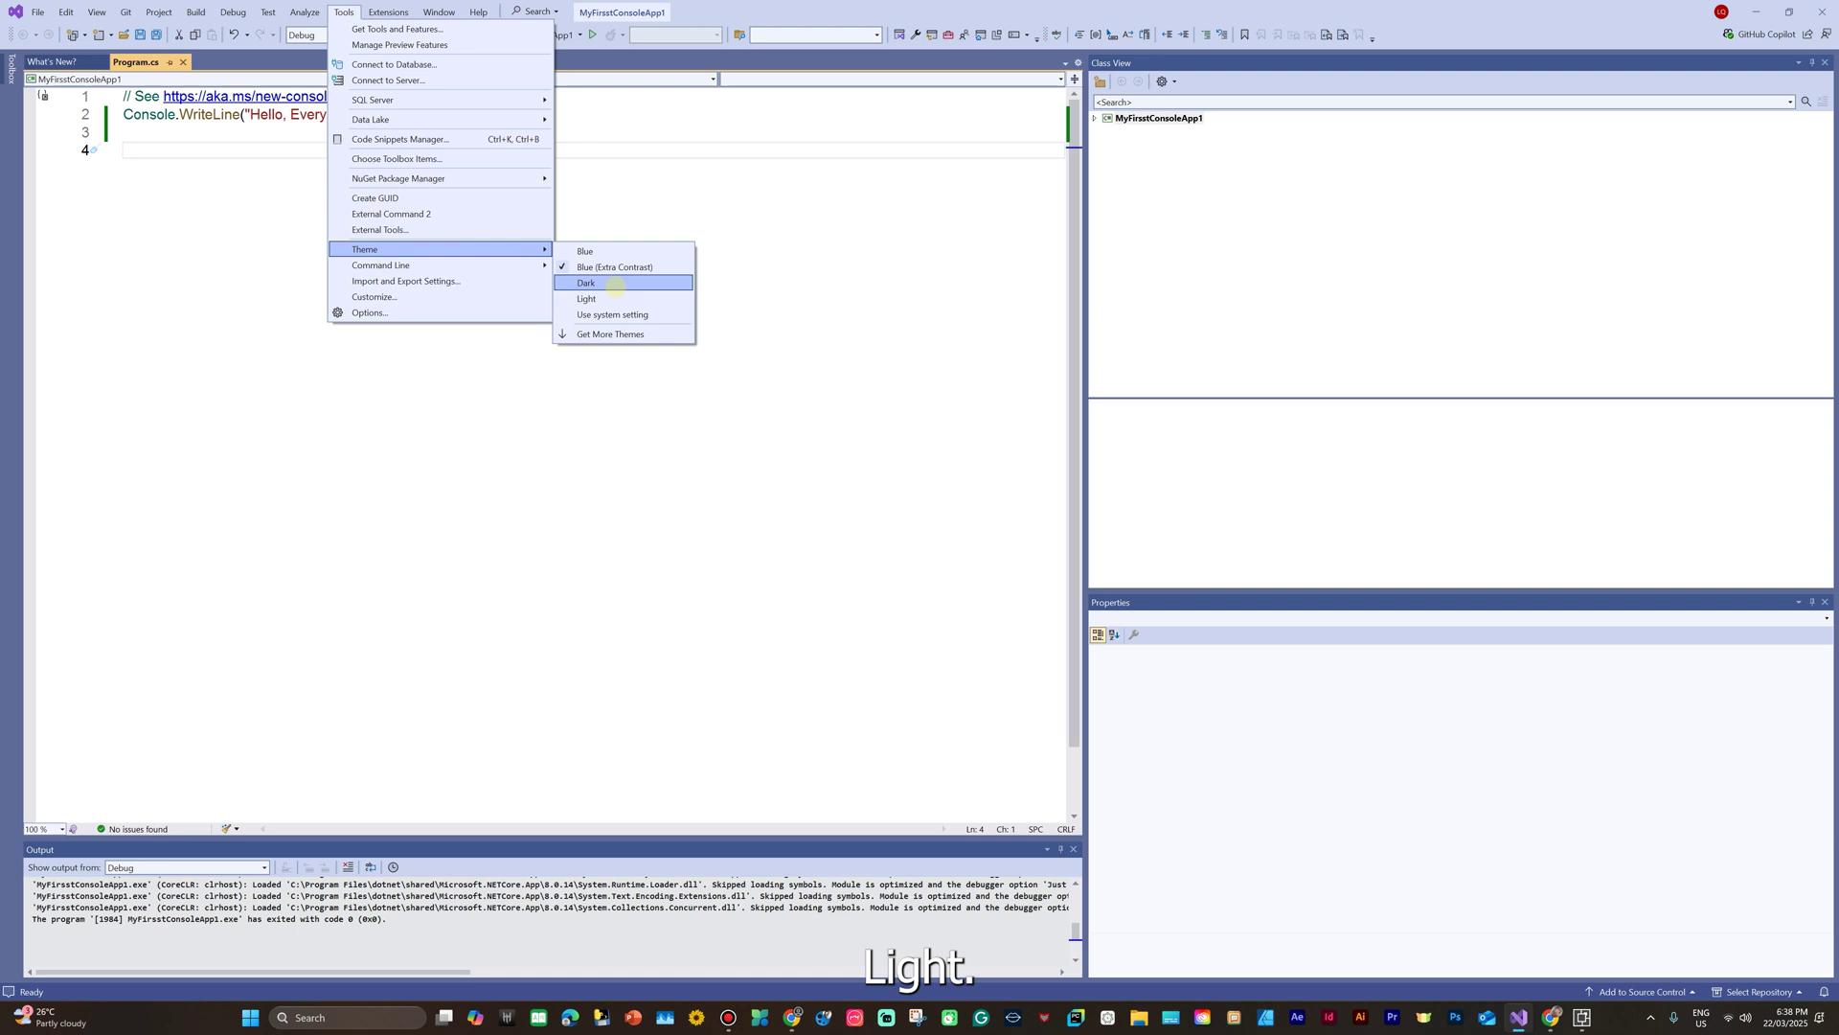
left_click(614, 283)
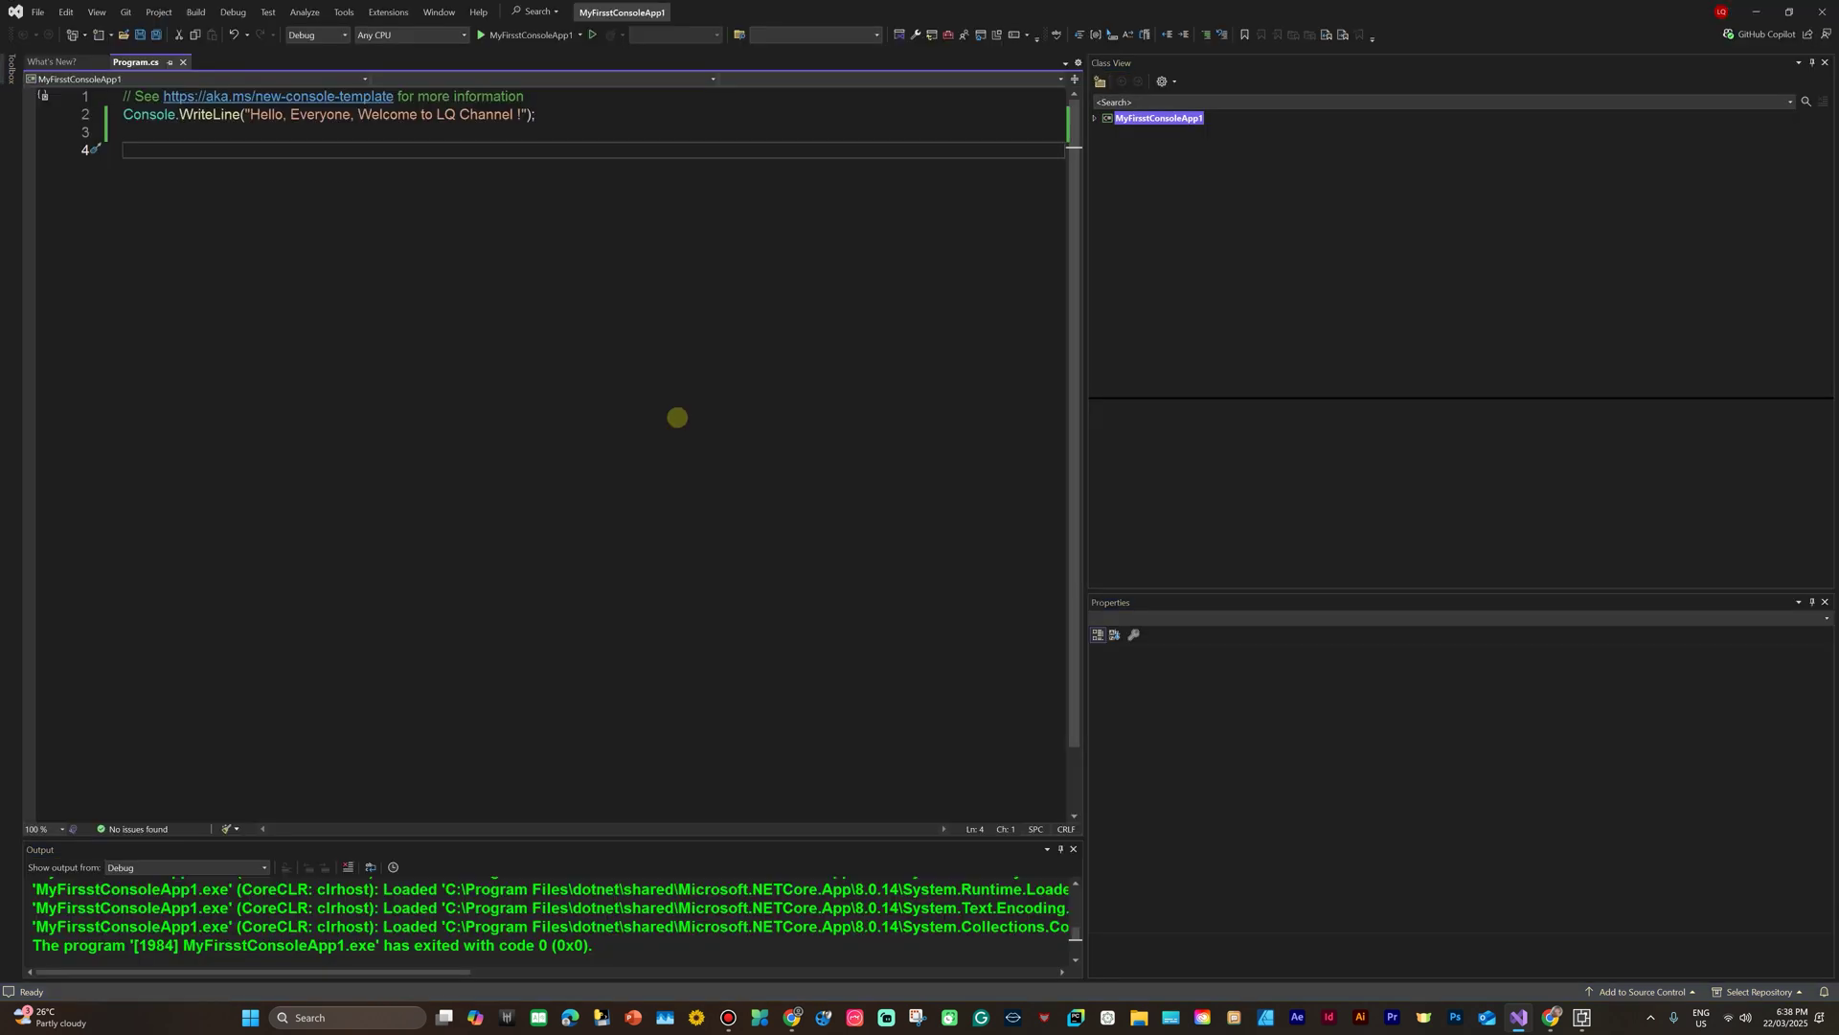